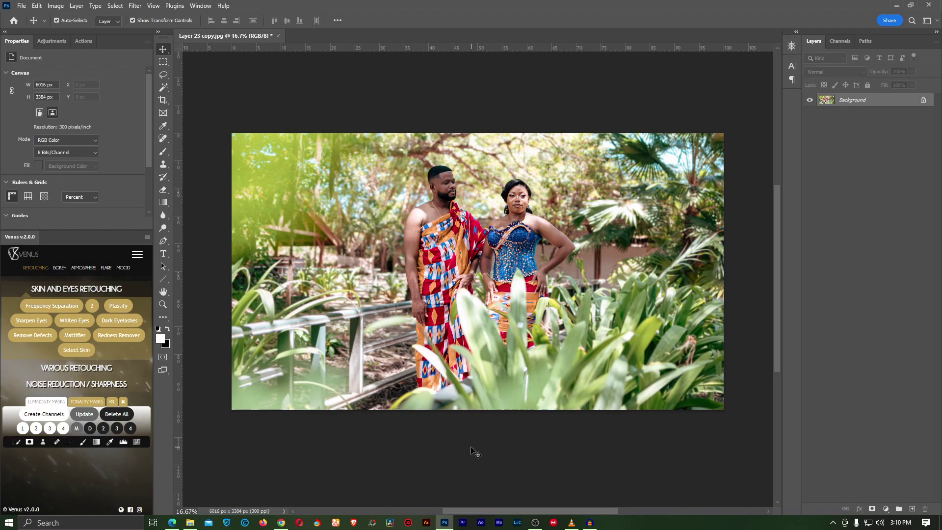
Try a 3:1 custom crop on the couple photo, shift it down, then cancel the crop
{"action": "left_click", "coordinate": [163, 100]}
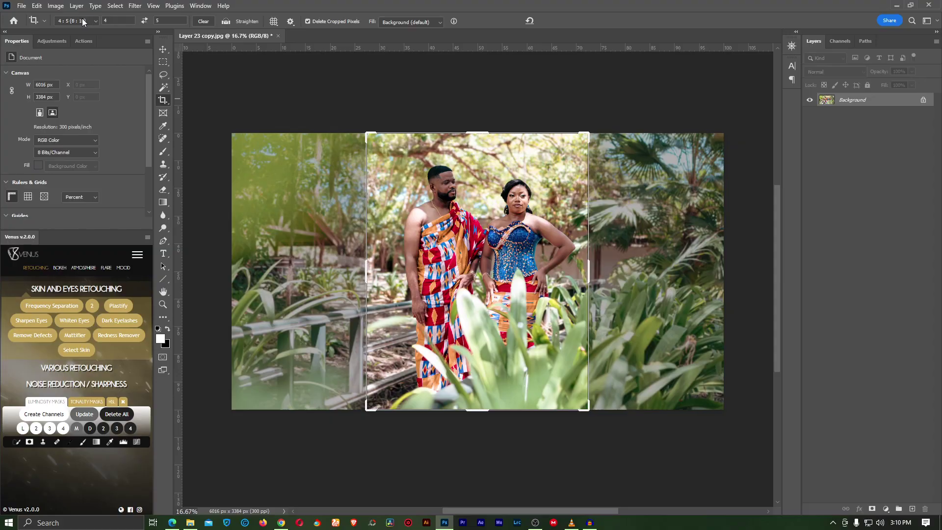
{"action": "left_click", "coordinate": [83, 21]}
{"action": "left_click", "coordinate": [82, 32]}
{"action": "type", "text": "3"}
{"action": "key", "text": "Tab"}
{"action": "type", "text": "1"}
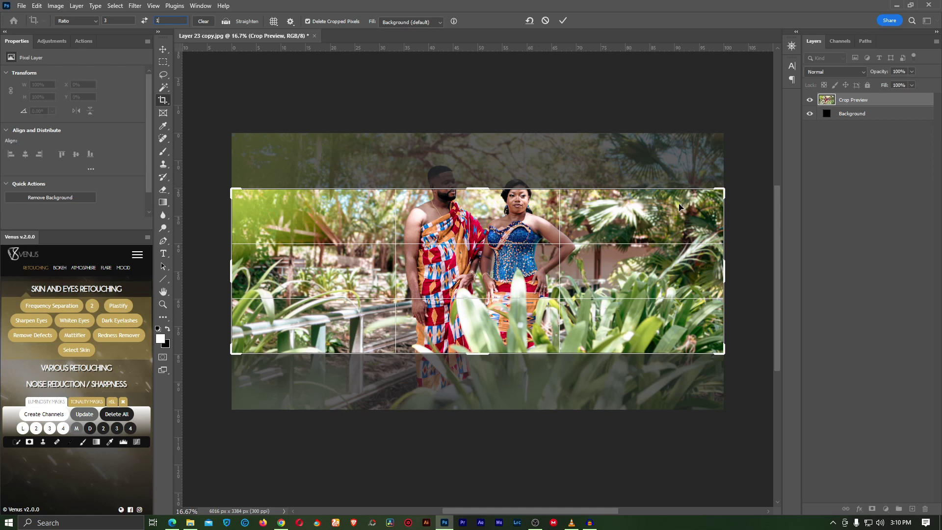
{"action": "left_click_drag", "start_coordinate": [505, 217], "coordinate": [506, 246]}
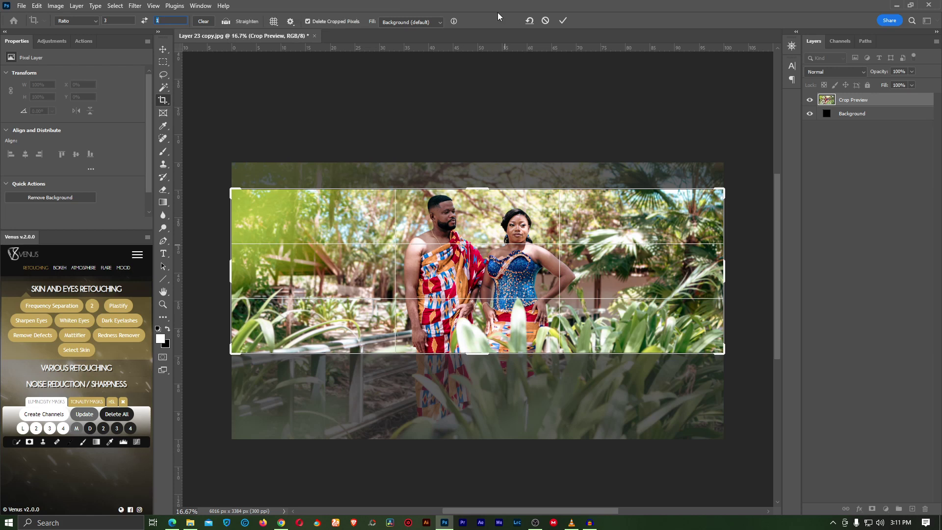
{"action": "left_click", "coordinate": [546, 20]}
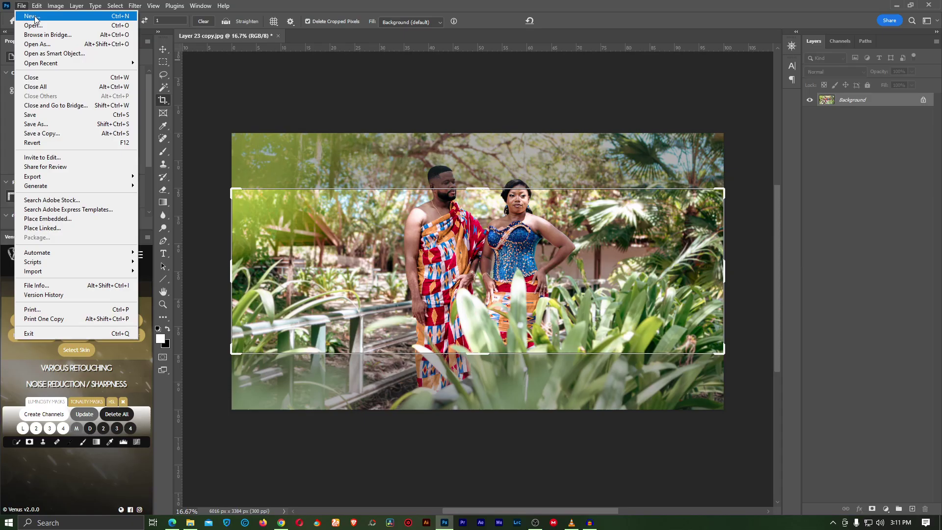
Create a new blank A4 document
{"action": "left_click", "coordinate": [37, 22]}
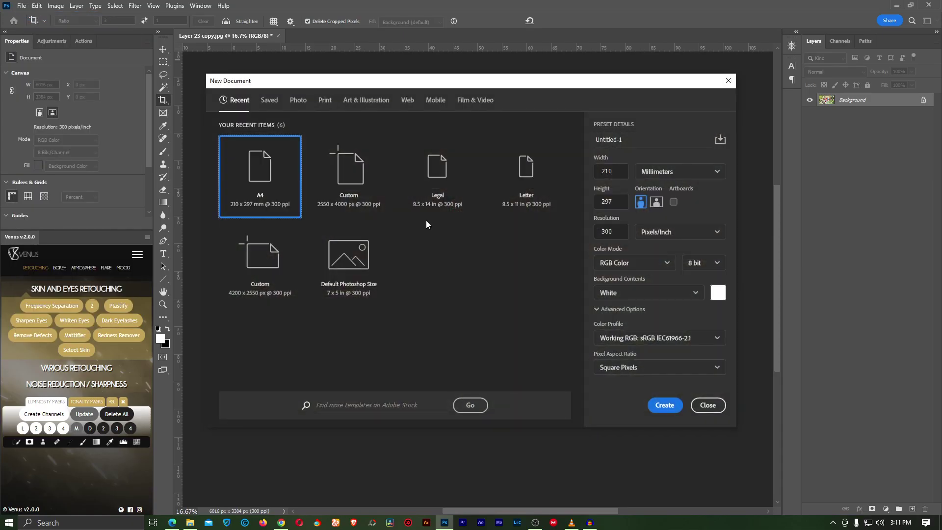
{"action": "left_click", "coordinate": [658, 172]}
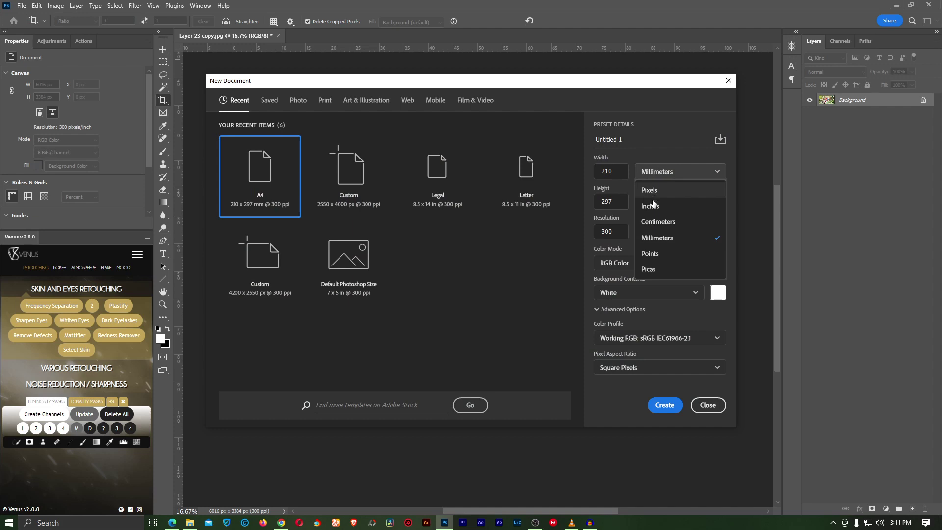
{"action": "left_click", "coordinate": [663, 404]}
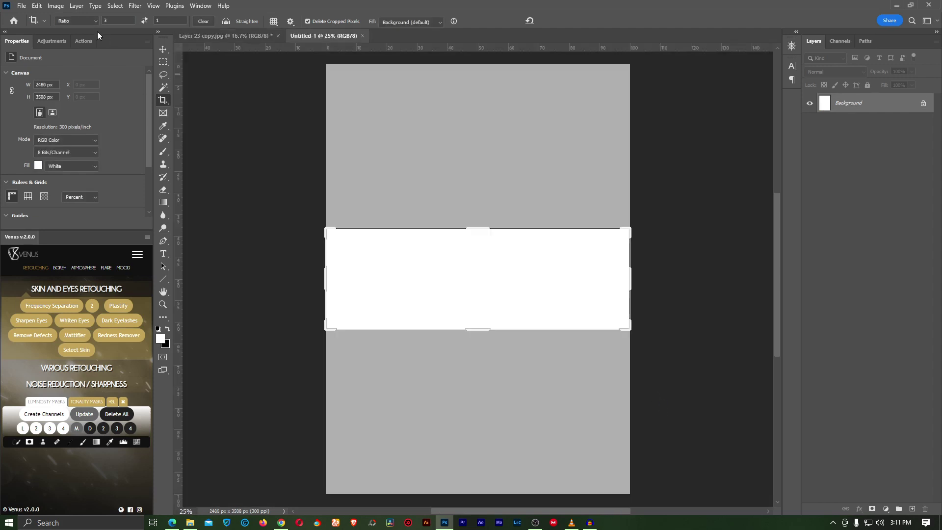
Crop the blank canvas to 4:5, copy the white canvas, and close it without saving
{"action": "type", "text": "4"}
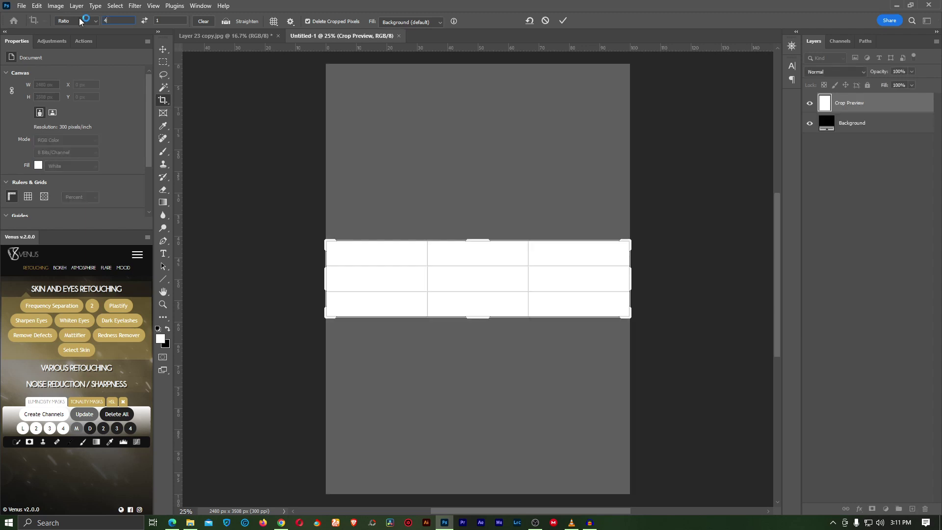
{"action": "key", "text": "Tab"}
{"action": "type", "text": "5"}
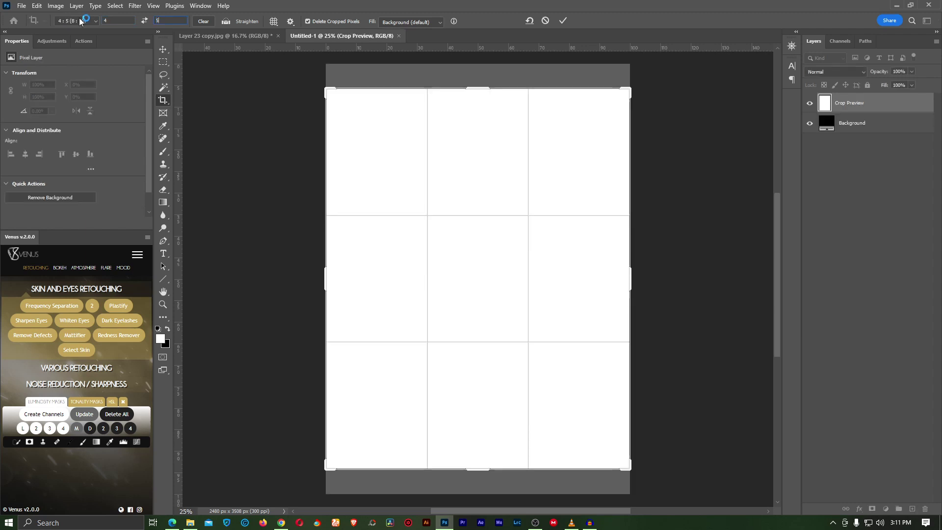
{"action": "left_click", "coordinate": [561, 20]}
{"action": "key", "text": "ctrl+i"}
{"action": "key", "text": "ctrl+w"}
{"action": "left_click", "coordinate": [457, 196]}
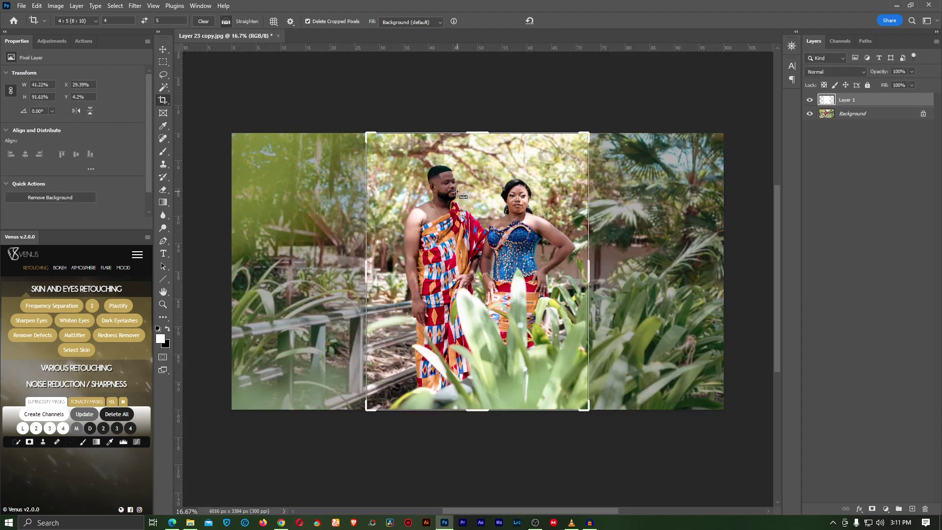
Paste the white panel into the couple photo and resize it to full canvas height, flush to the edge
{"action": "key", "text": "ctrl+v"}
{"action": "key", "text": "v"}
{"action": "left_click_drag", "start_coordinate": [470, 210], "coordinate": [338, 223]}
{"action": "left_click", "coordinate": [333, 144]}
{"action": "left_click_drag", "start_coordinate": [333, 156], "coordinate": [336, 134]}
{"action": "left_click_drag", "start_coordinate": [353, 172], "coordinate": [540, 180]}
{"action": "key", "text": "Return"}
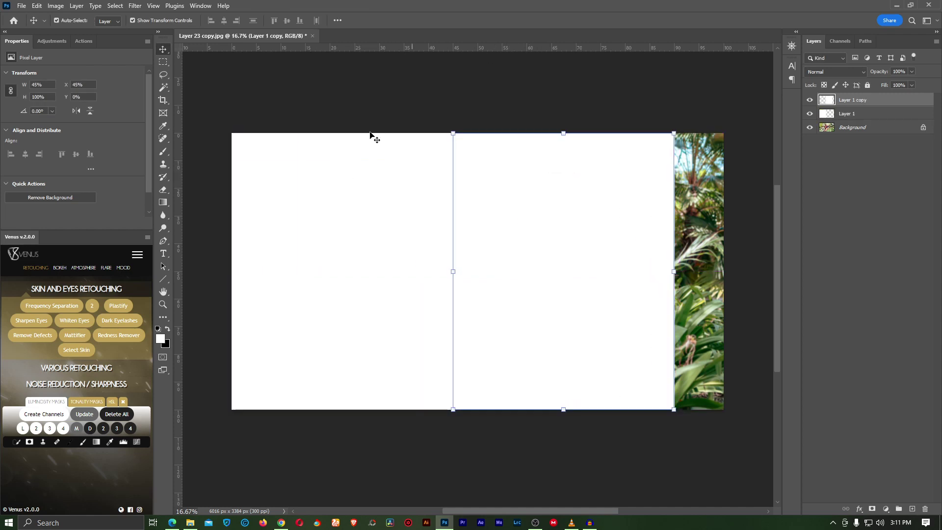
Free-crop the canvas narrower to the white panels' edge, giving 5414 × 3384 px
{"action": "key", "text": "c"}
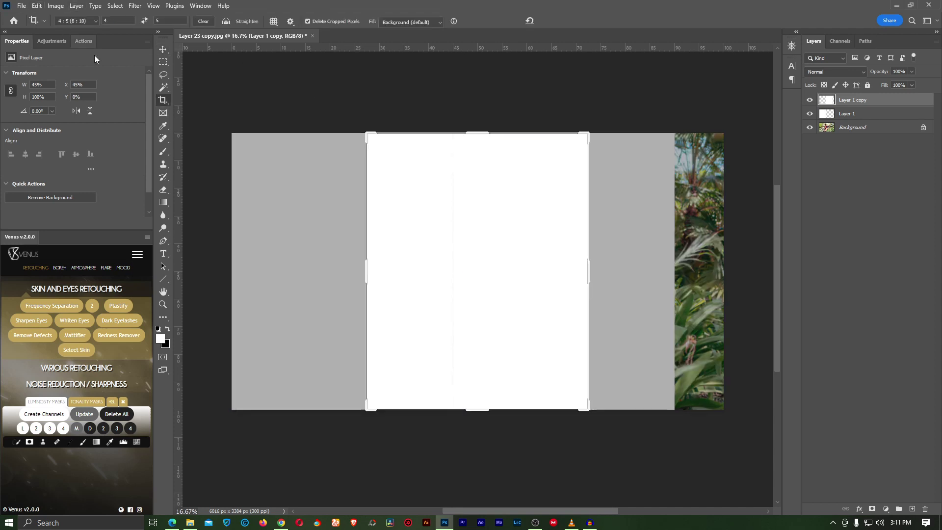
{"action": "left_click", "coordinate": [78, 21]}
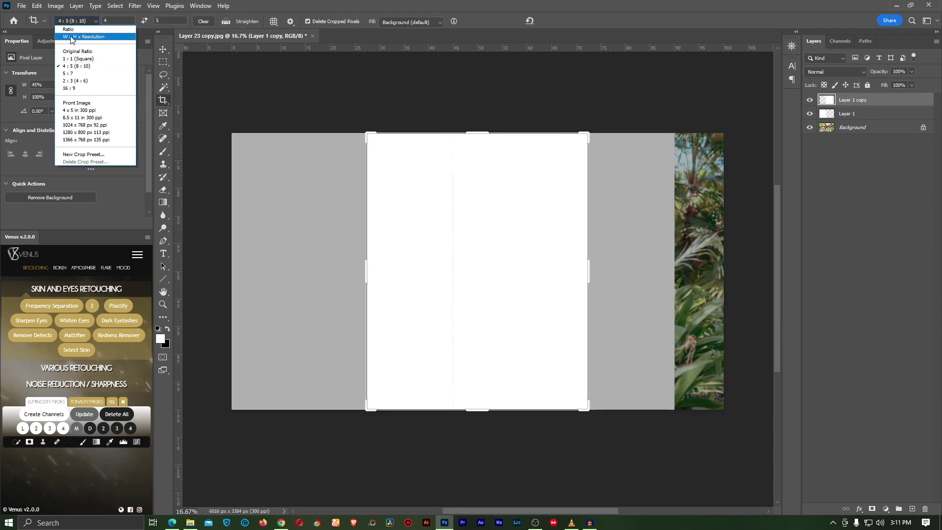
{"action": "left_click", "coordinate": [91, 37]}
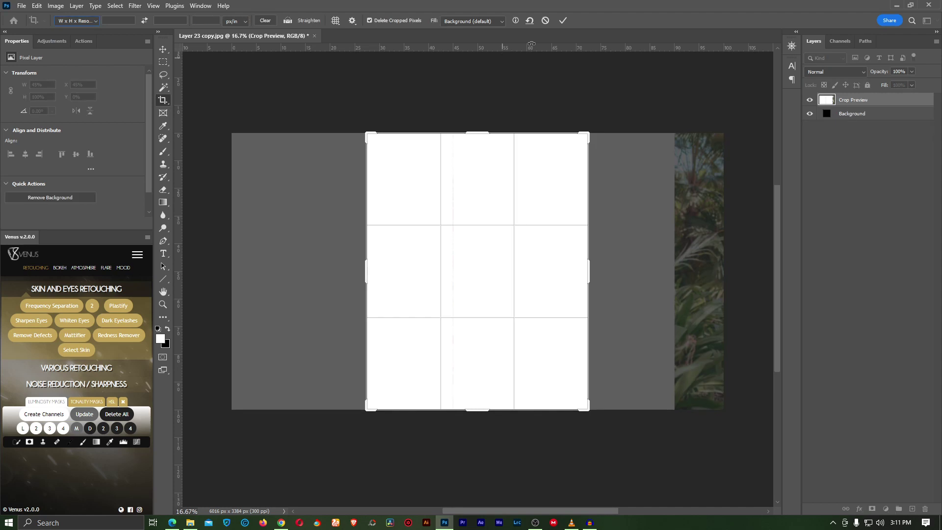
{"action": "left_click_drag", "start_coordinate": [723, 269], "coordinate": [699, 270]}
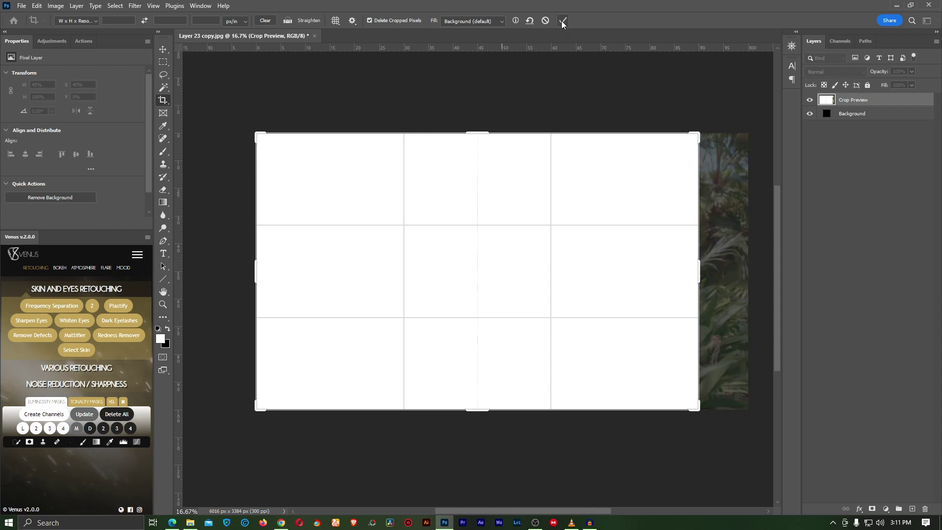
{"action": "key", "text": "Return"}
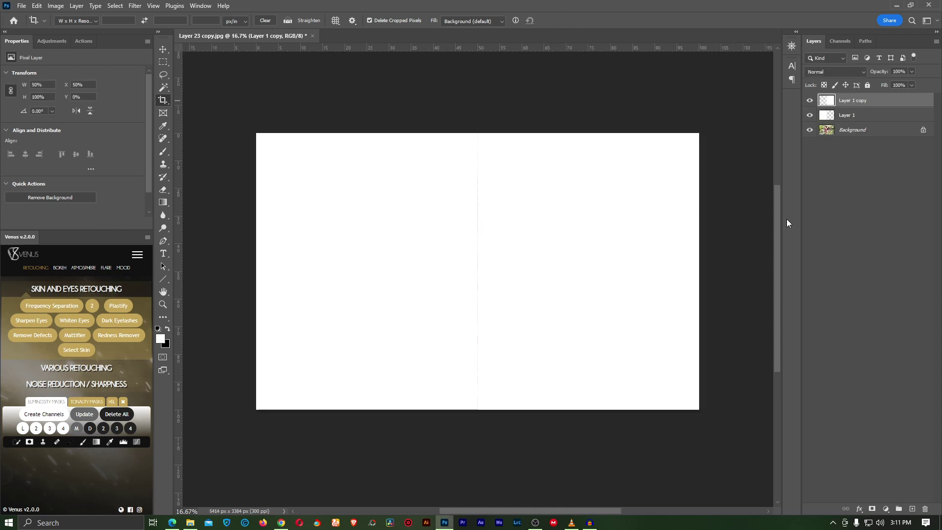
Hide the white panels, stretch the photo to fill the canvas height, and move it beneath them
{"action": "left_click", "coordinate": [809, 101]}
{"action": "left_click", "coordinate": [810, 115]}
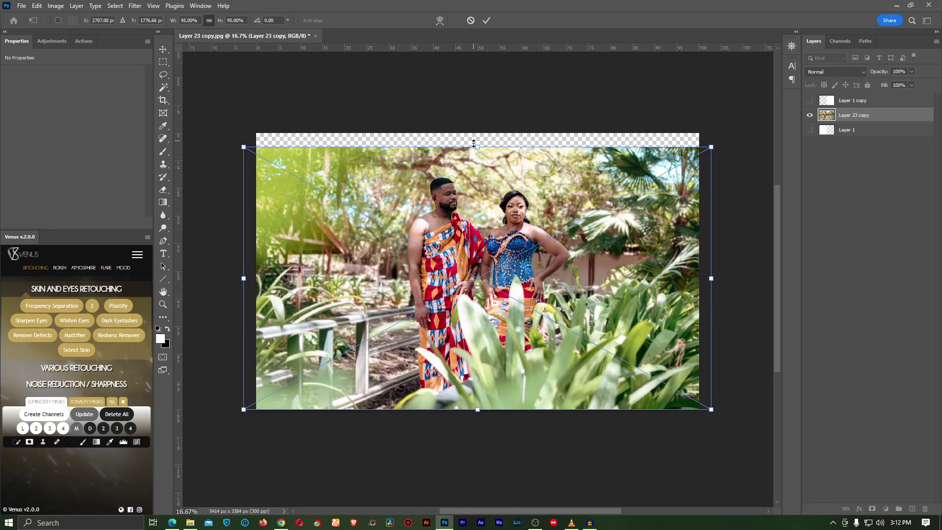
{"action": "left_click_drag", "start_coordinate": [474, 144], "coordinate": [474, 133]}
{"action": "left_click_drag", "start_coordinate": [469, 194], "coordinate": [459, 194]}
{"action": "left_click", "coordinate": [486, 20]}
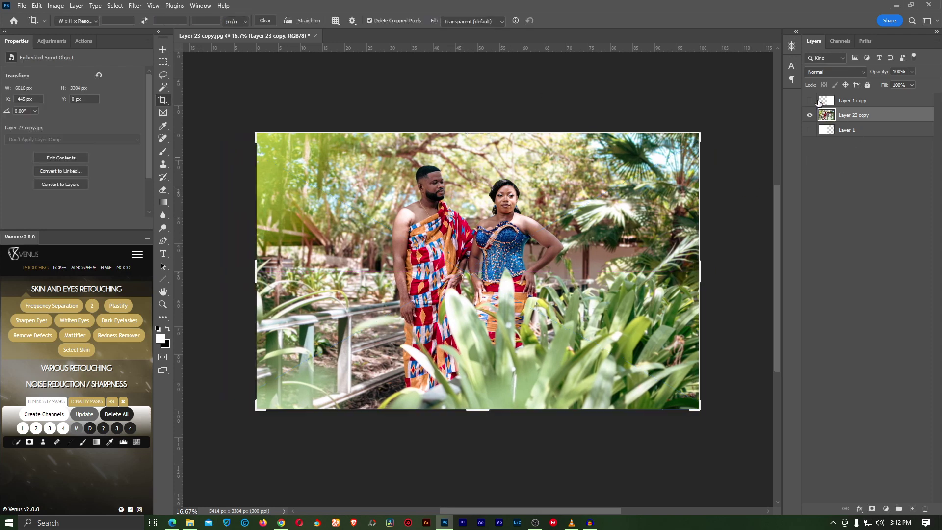
{"action": "left_click_drag", "start_coordinate": [863, 116], "coordinate": [810, 100]}
Crop the canvas to the left 2707 × 3384 px portrait half and reveal the man
{"action": "left_click", "coordinate": [854, 115]}
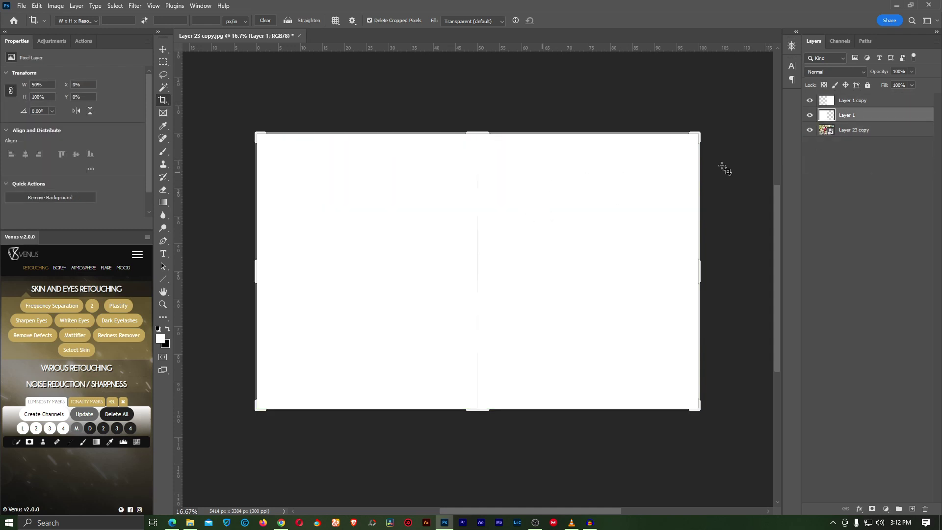
{"action": "left_click", "coordinate": [811, 114]}
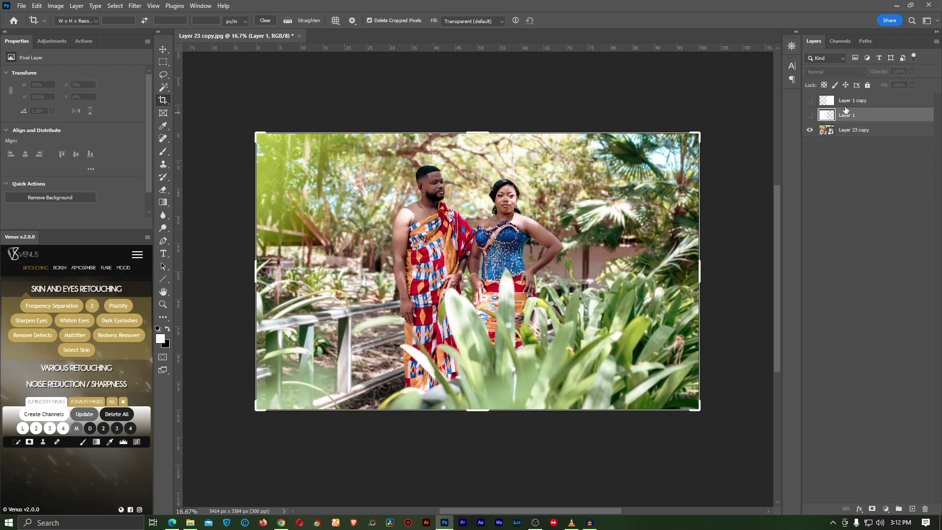
{"action": "left_click", "coordinate": [810, 115]}
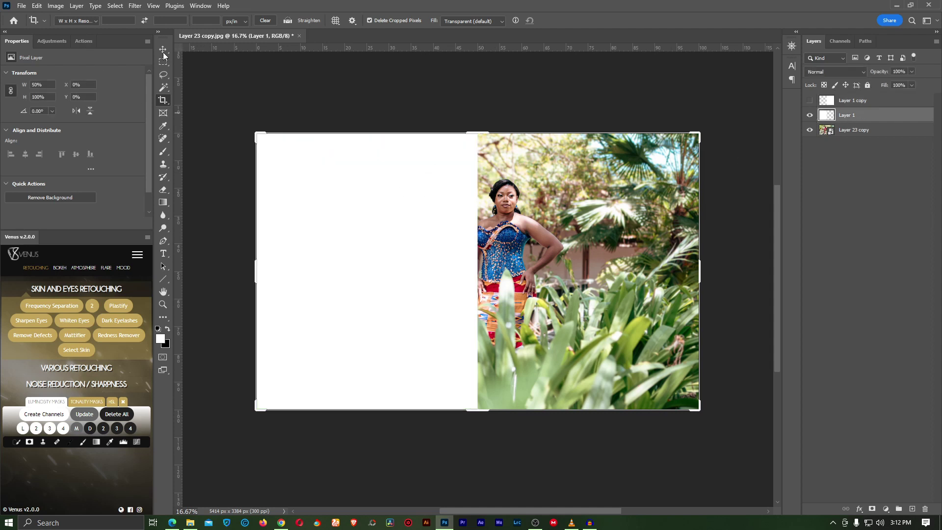
{"action": "left_click_drag", "start_coordinate": [701, 271], "coordinate": [590, 262]}
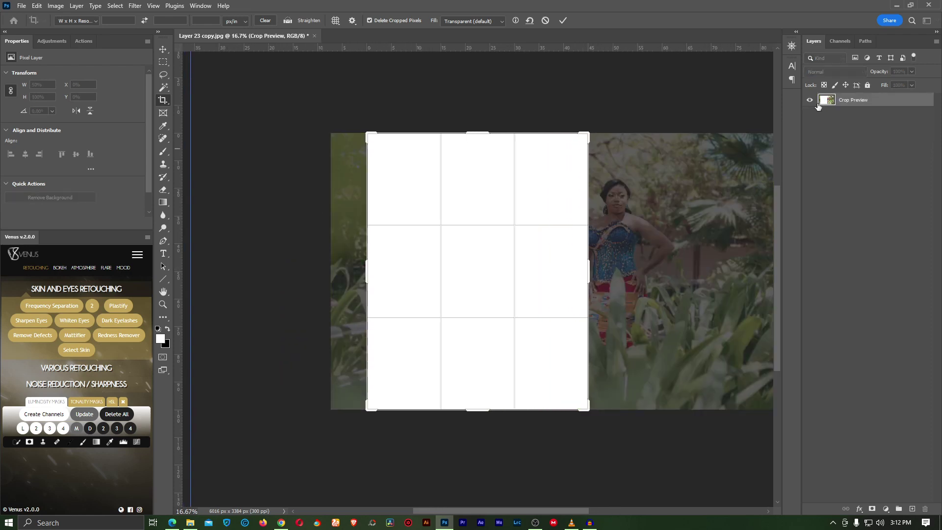
{"action": "left_click", "coordinate": [811, 101]}
{"action": "left_click", "coordinate": [809, 125]}
Save the man's portrait half as a JPEG copy named '1' with default quality
{"action": "key", "text": "ctrl+shift+s"}
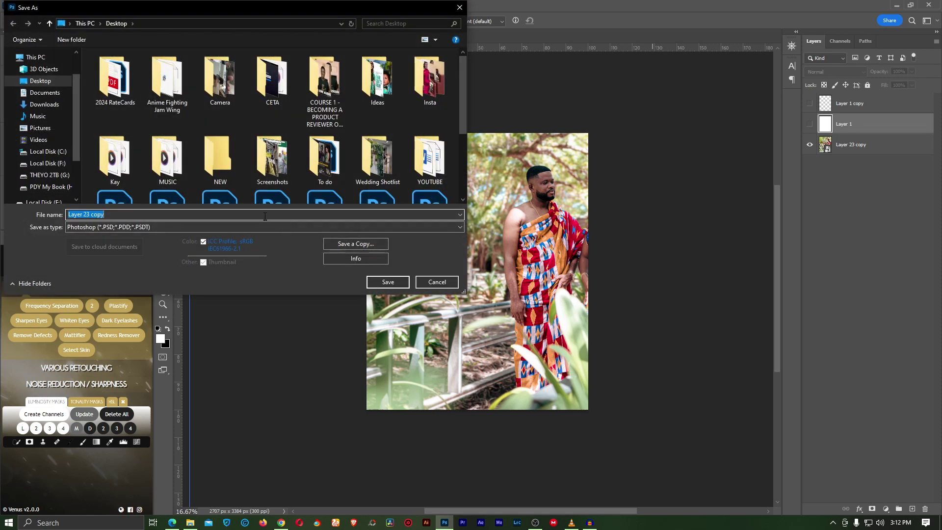
{"action": "type", "text": "1"}
{"action": "left_click", "coordinate": [329, 241]}
{"action": "left_click", "coordinate": [183, 227]}
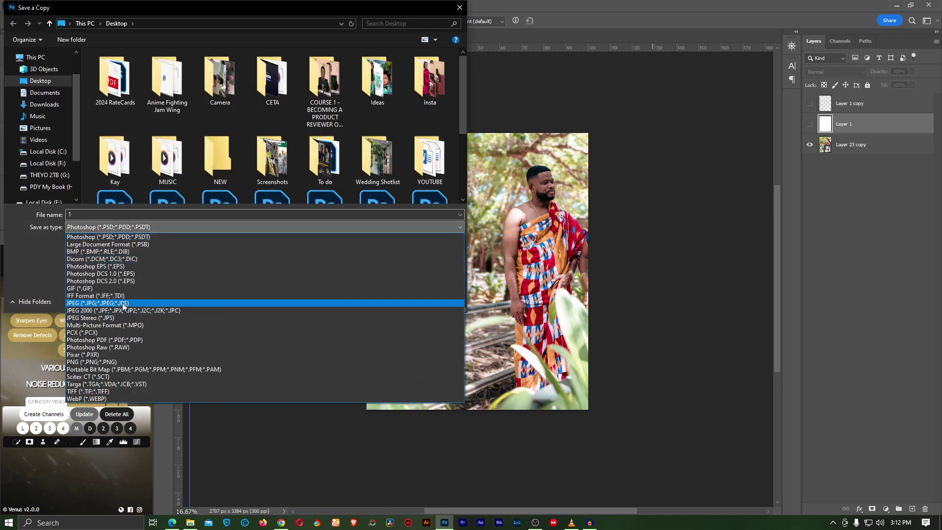
{"action": "left_click", "coordinate": [121, 302]}
{"action": "left_click", "coordinate": [378, 301]}
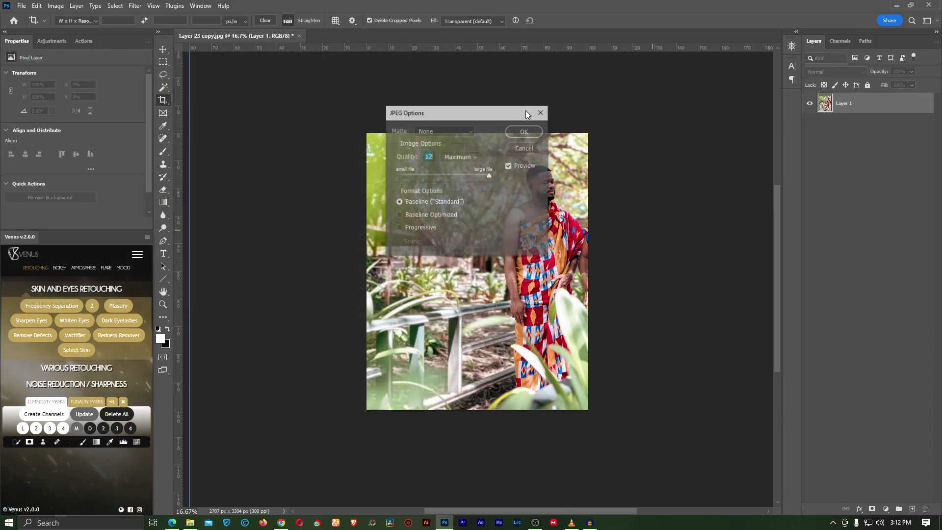
{"action": "left_click", "coordinate": [525, 131]}
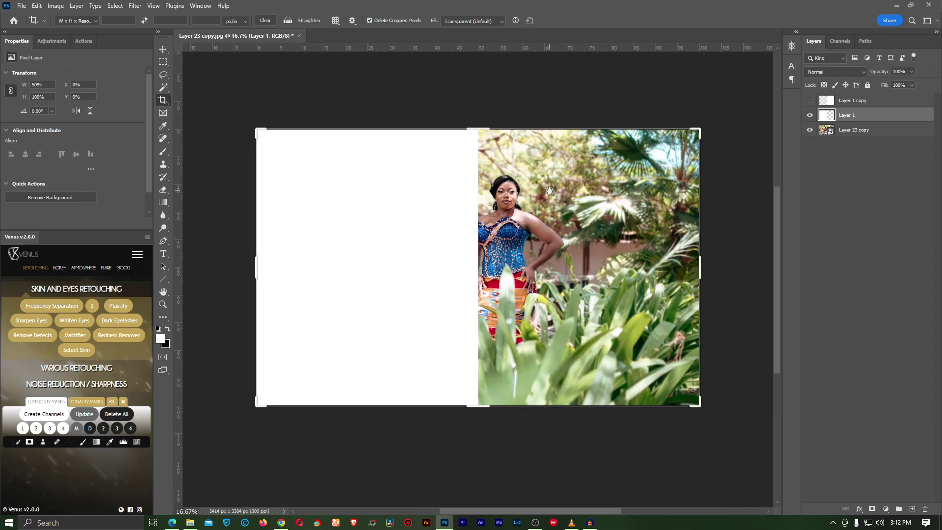
Crop the canvas to the right 2707 × 3384 px portrait half and reveal the woman
{"action": "left_click", "coordinate": [810, 115]}
{"action": "left_click", "coordinate": [810, 100]}
{"action": "left_click", "coordinate": [809, 100]}
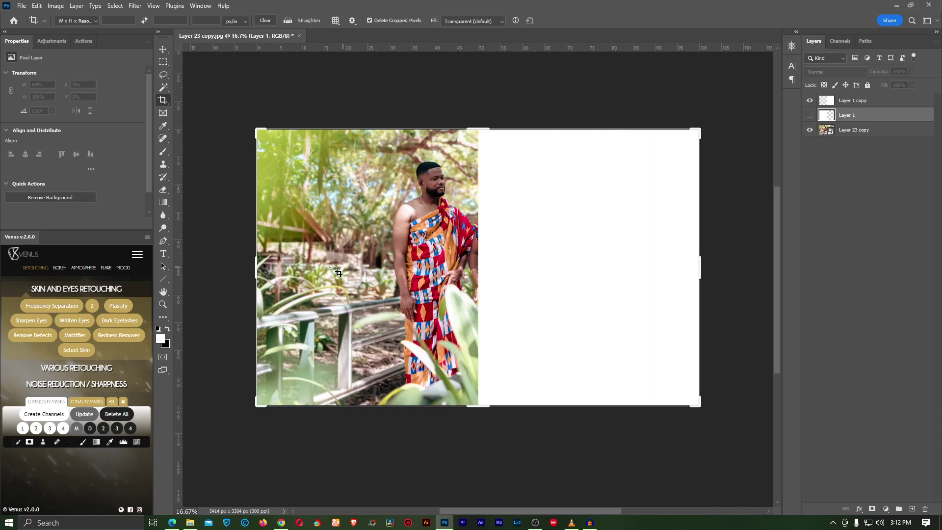
{"action": "left_click_drag", "start_coordinate": [261, 269], "coordinate": [371, 266]}
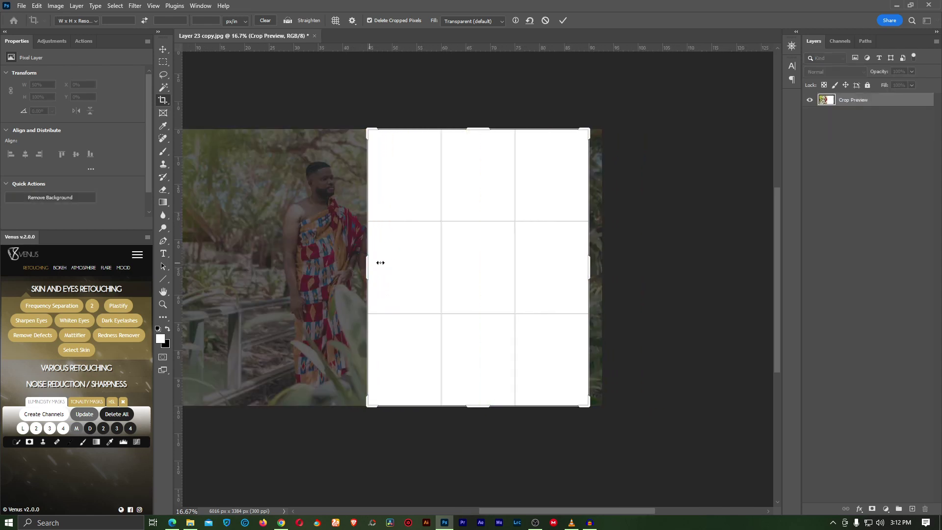
{"action": "left_click", "coordinate": [559, 22]}
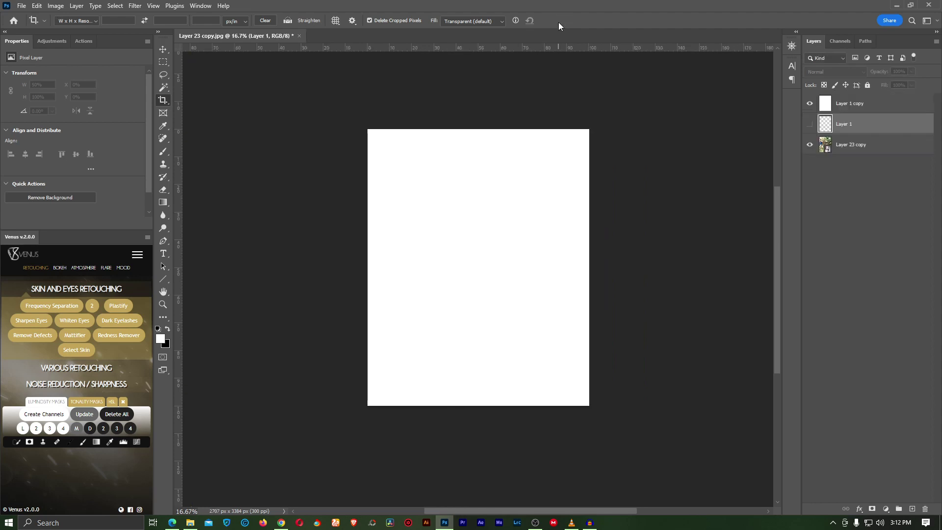
{"action": "left_click", "coordinate": [809, 104]}
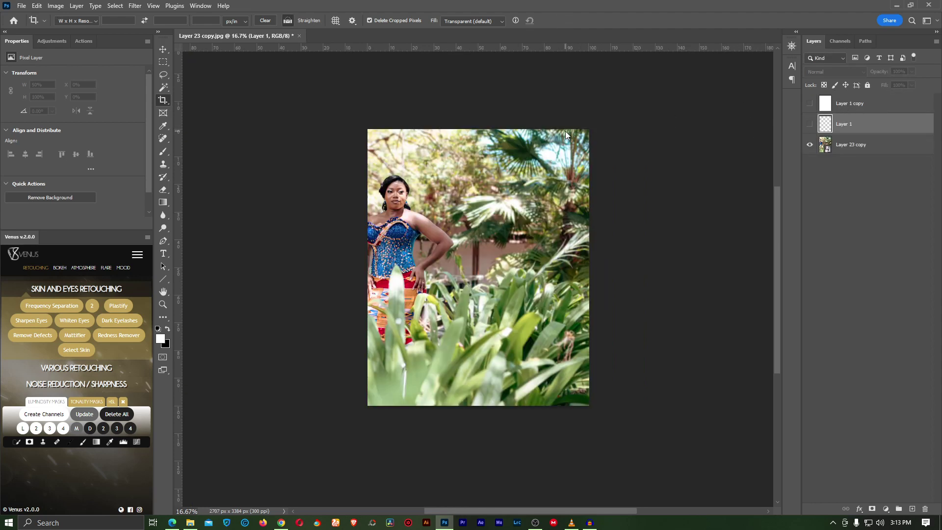
Save the woman's portrait half as a JPEG copy named '2'
{"action": "key", "text": "ctrl+shift+s"}
{"action": "left_click", "coordinate": [287, 225]}
{"action": "left_click", "coordinate": [307, 289]}
{"action": "left_click", "coordinate": [353, 244]}
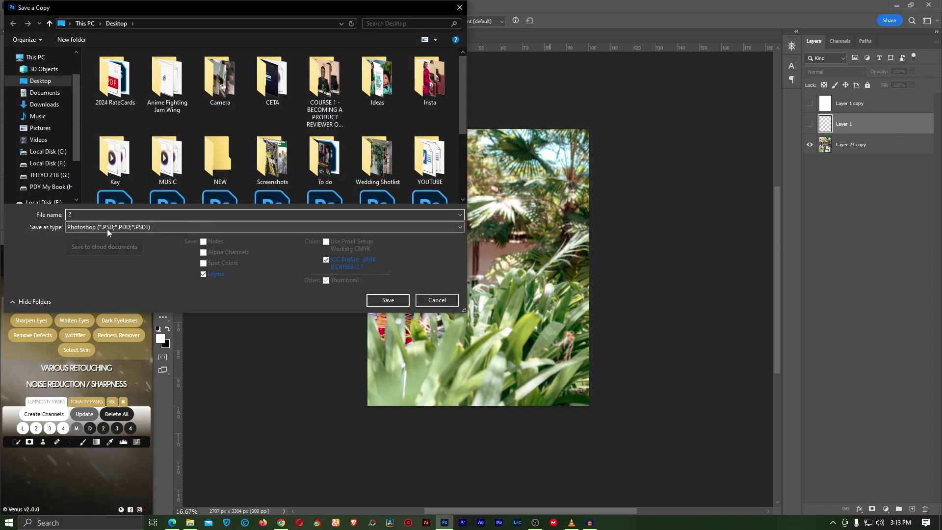
{"action": "left_click", "coordinate": [107, 228]}
{"action": "left_click", "coordinate": [107, 303]}
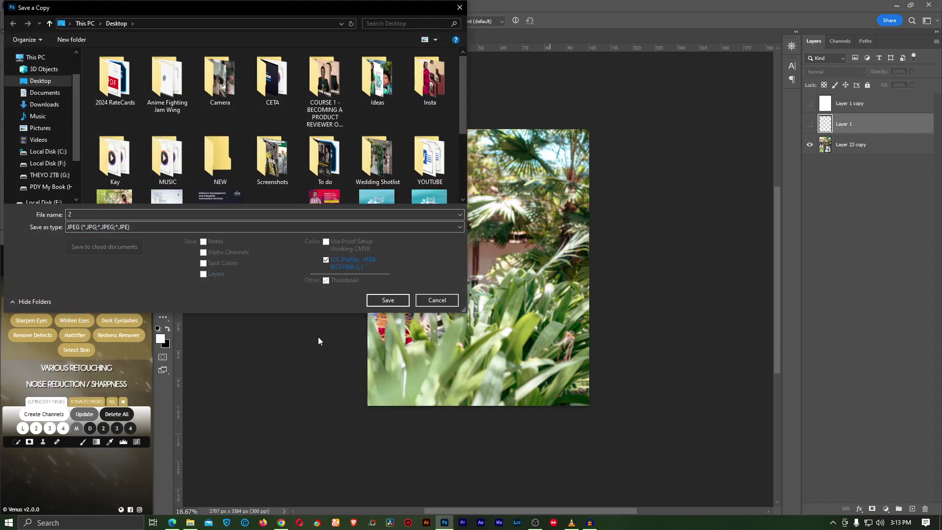
{"action": "left_click", "coordinate": [385, 300]}
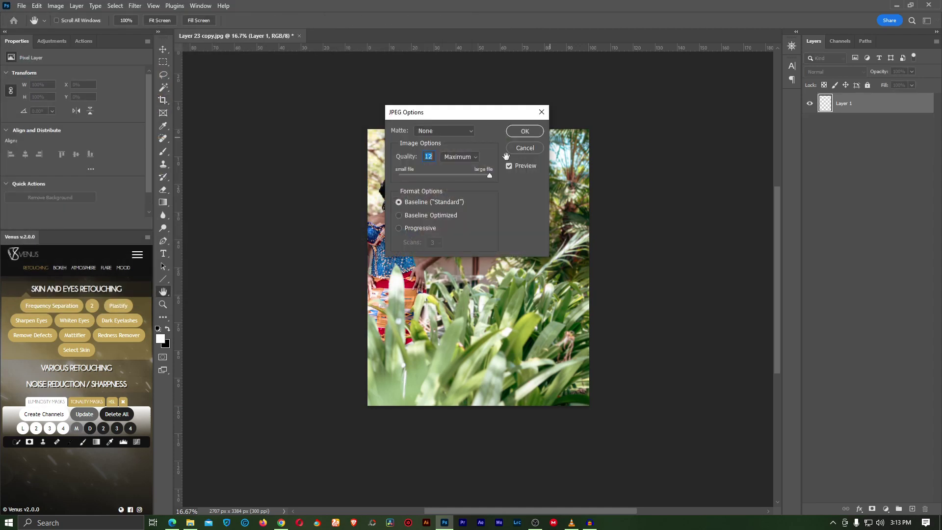
{"action": "left_click", "coordinate": [538, 133]}
In Instagram, start a new post choosing photos from the computer
{"action": "key", "text": "c"}
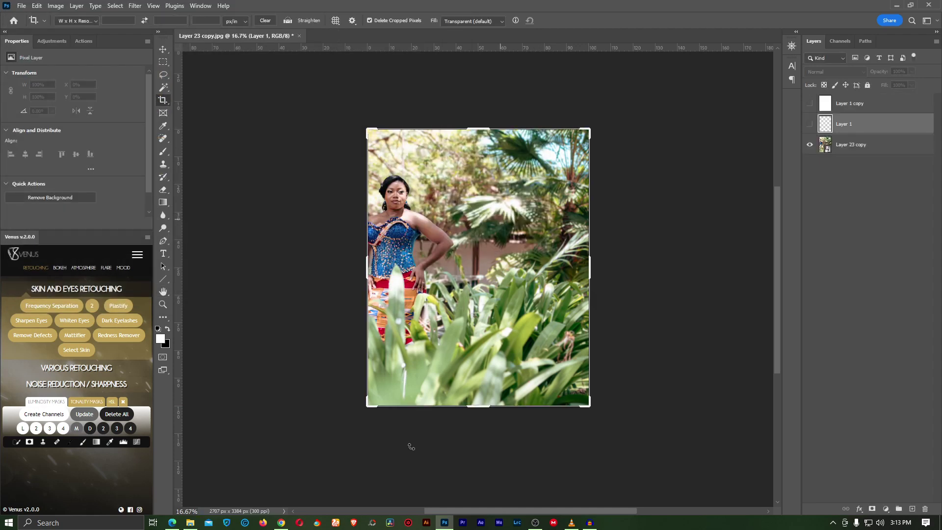
{"action": "left_click", "coordinate": [282, 523]}
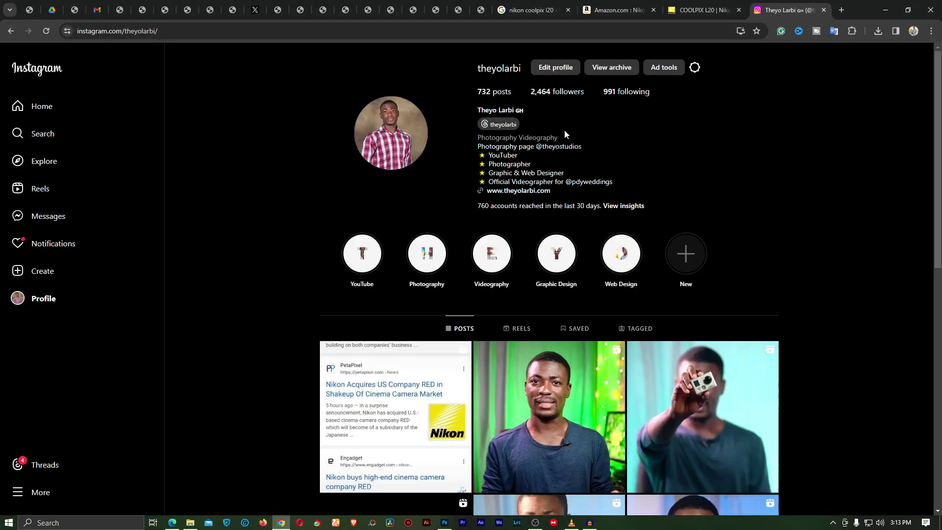
{"action": "scroll", "coordinate": [776, 208], "scroll_direction": "down", "scroll_amount": 1}
{"action": "left_click", "coordinate": [49, 271]}
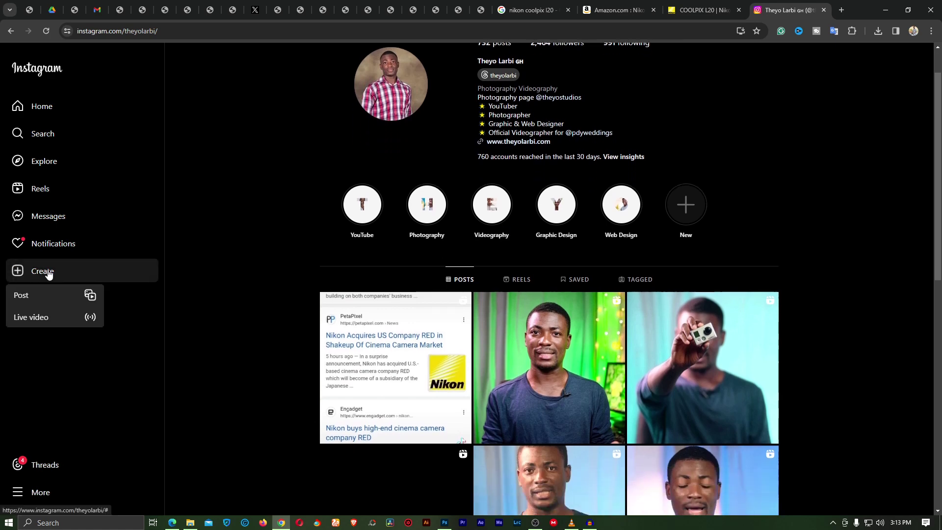
{"action": "left_click", "coordinate": [44, 294]}
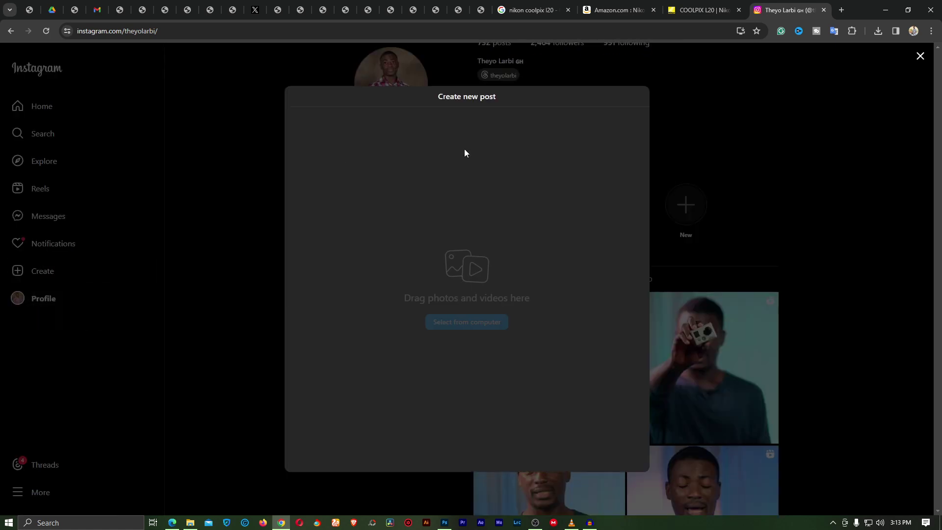
{"action": "left_click", "coordinate": [460, 324]}
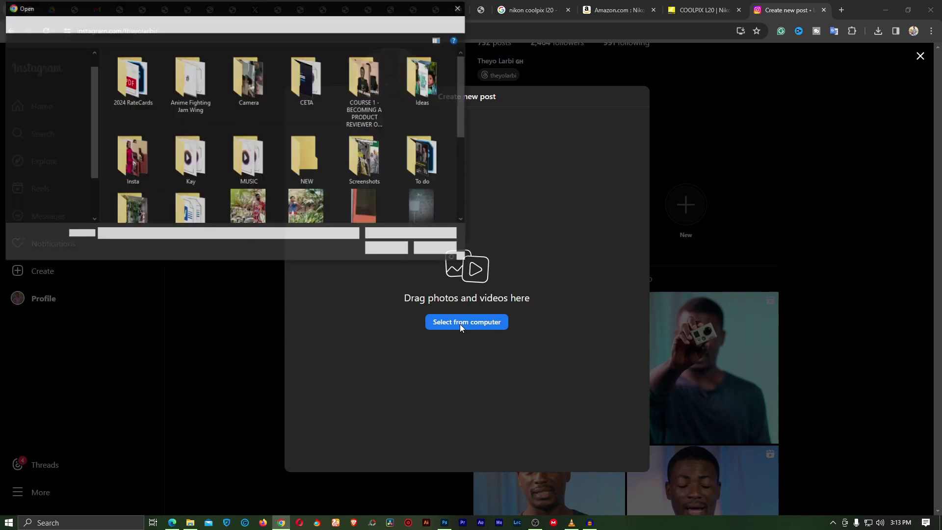
Load images 1 and 2 as a carousel, preview both photos, then back out of the post
{"action": "scroll", "coordinate": [331, 203], "scroll_direction": "down", "scroll_amount": 1}
{"action": "left_click", "coordinate": [249, 184]}
{"action": "left_click", "coordinate": [307, 184], "text": "ctrl"}
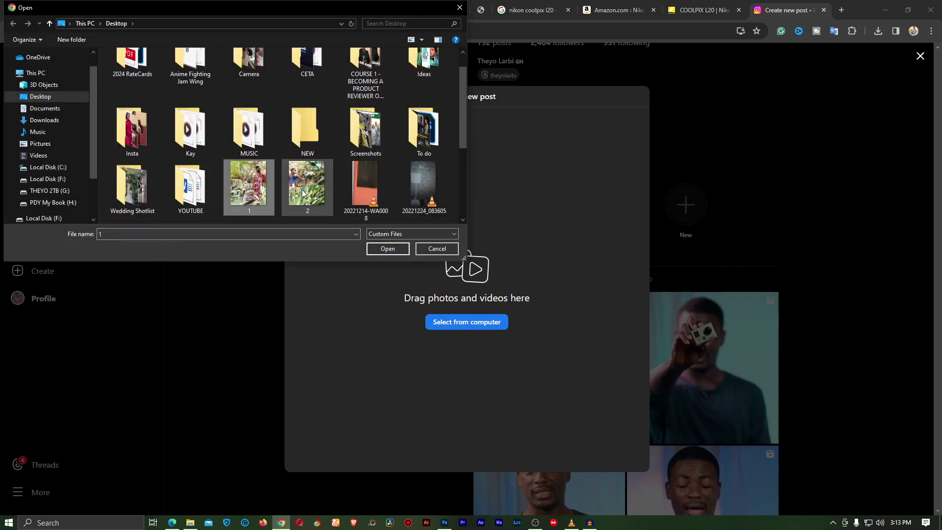
{"action": "left_click", "coordinate": [379, 251]}
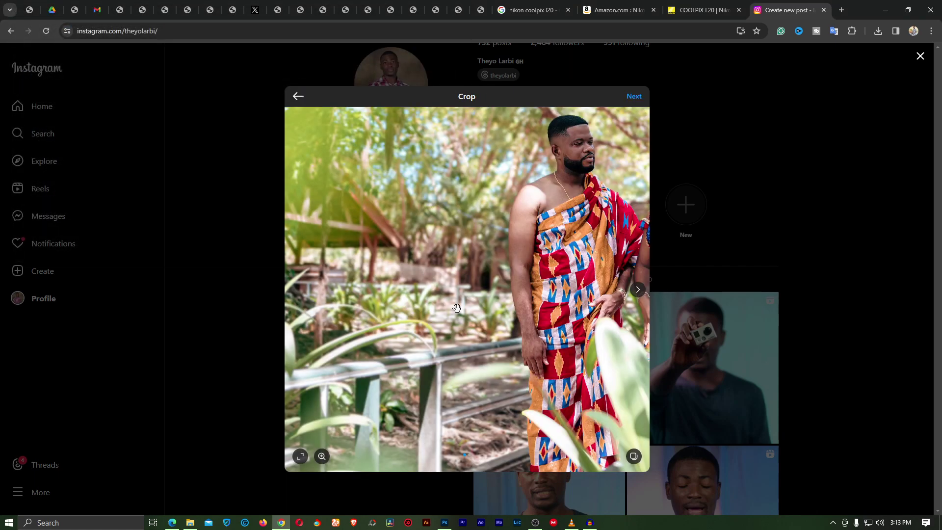
{"action": "left_click", "coordinate": [638, 290]}
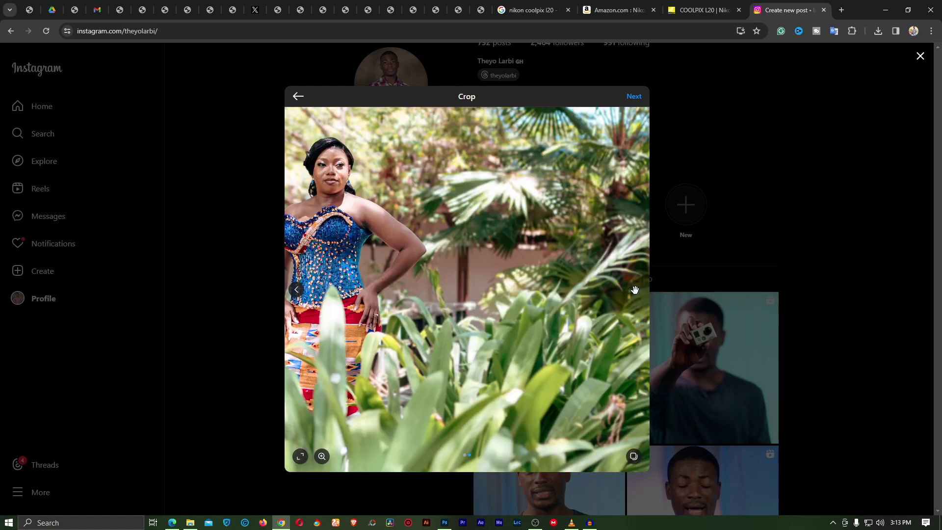
{"action": "left_click", "coordinate": [297, 291]}
{"action": "left_click", "coordinate": [638, 290]}
{"action": "left_click", "coordinate": [298, 96]}
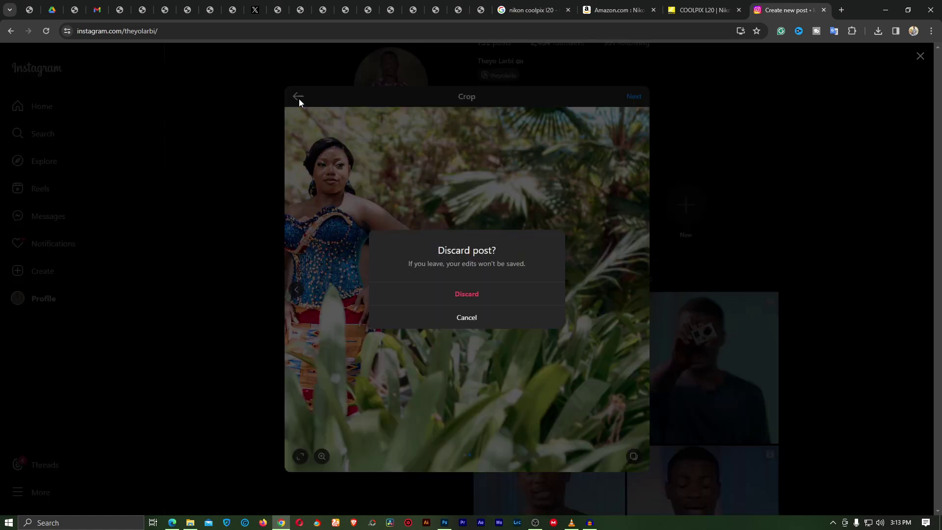
Discard the Instagram draft, then draw a slice over the photo's left half using the white layer as a guide
{"action": "left_click", "coordinate": [469, 294]}
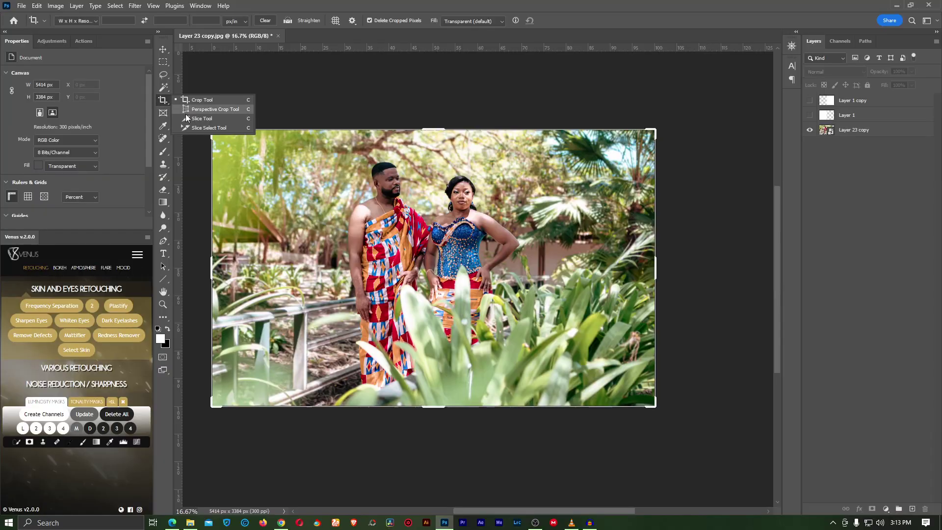
{"action": "left_click", "coordinate": [218, 120]}
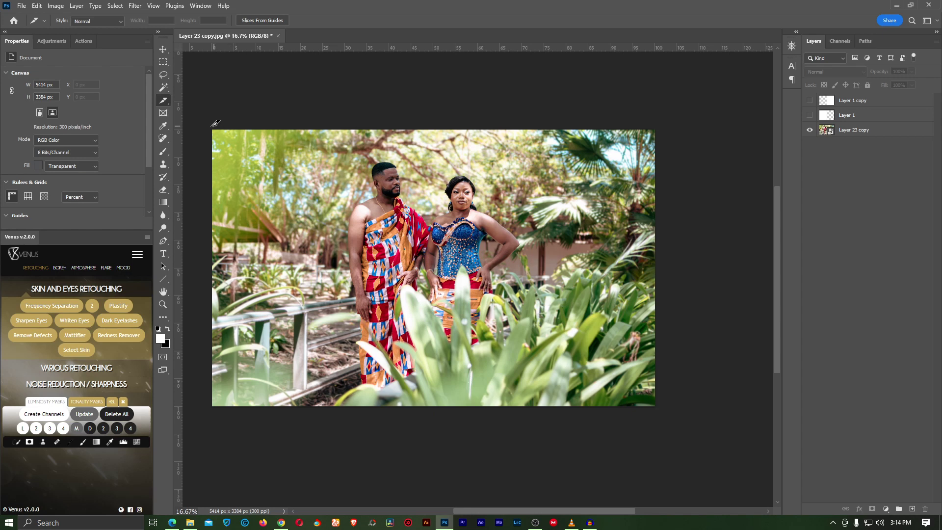
{"action": "left_click", "coordinate": [810, 114]}
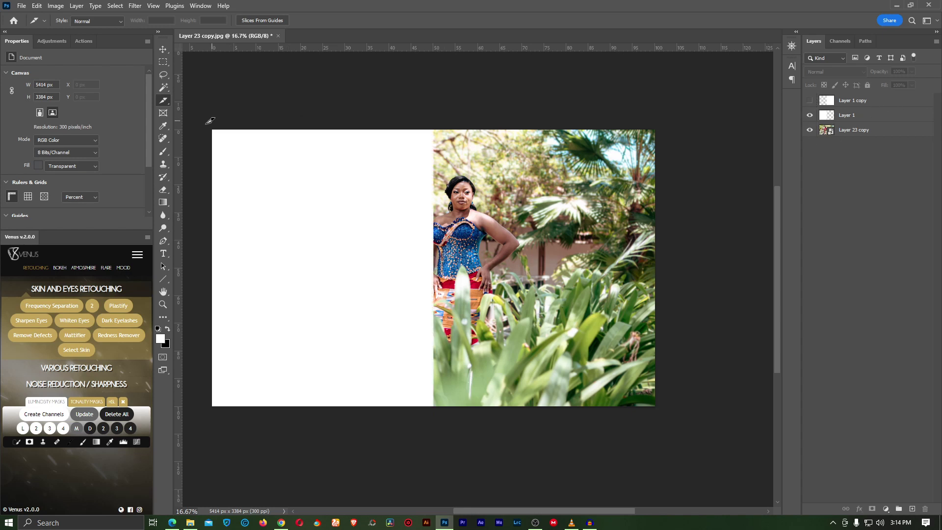
{"action": "left_click_drag", "start_coordinate": [214, 124], "coordinate": [434, 406]}
{"action": "left_click", "coordinate": [810, 116]}
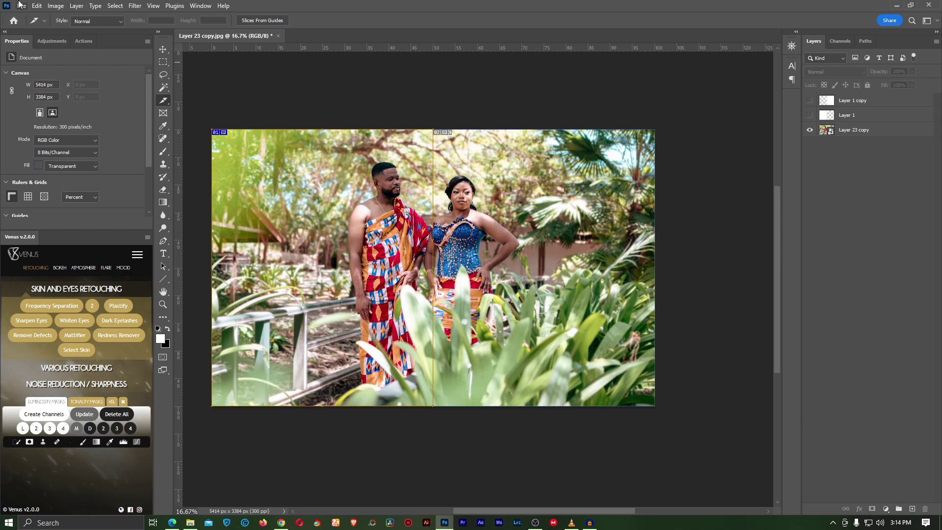
In Save for Web (Legacy), set the JPEG image height to 4000 px (6400 × 4000)
{"action": "left_click", "coordinate": [20, 6]}
{"action": "mouse_move", "coordinate": [37, 178]}
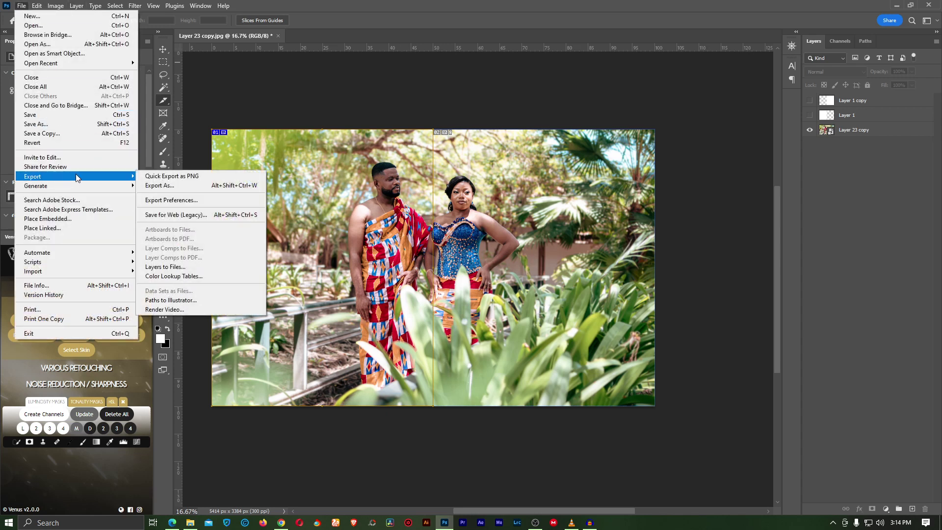
{"action": "left_click", "coordinate": [222, 216]}
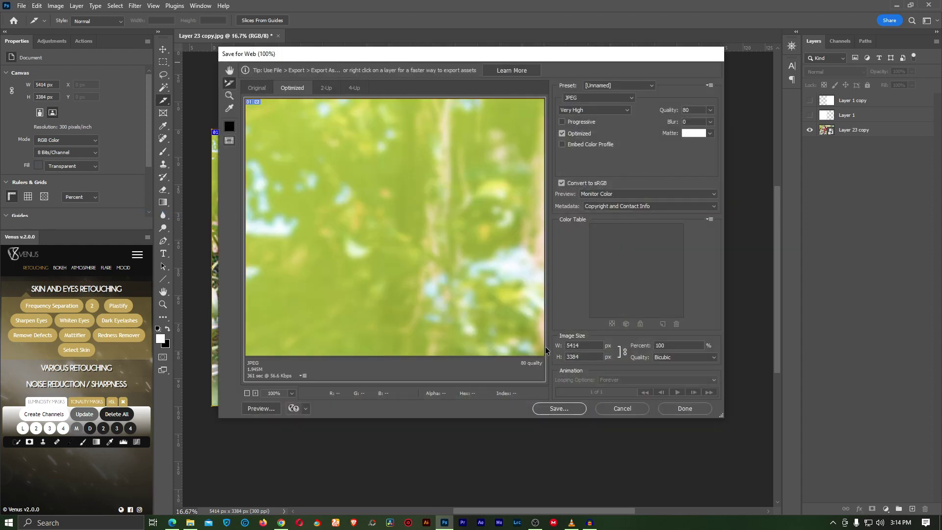
{"action": "left_click_drag", "start_coordinate": [587, 356], "coordinate": [566, 356]}
{"action": "type", "text": "2000"}
{"action": "left_click_drag", "start_coordinate": [592, 357], "coordinate": [566, 356]}
{"action": "type", "text": "4000"}
Save the optimized JPEG slices under the name 'second'
{"action": "left_click", "coordinate": [560, 409]}
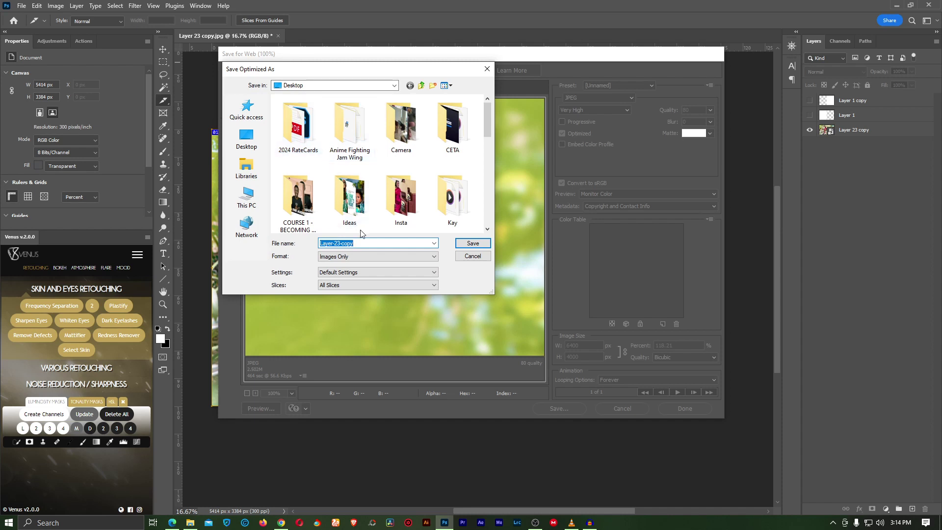
{"action": "type", "text": "second"}
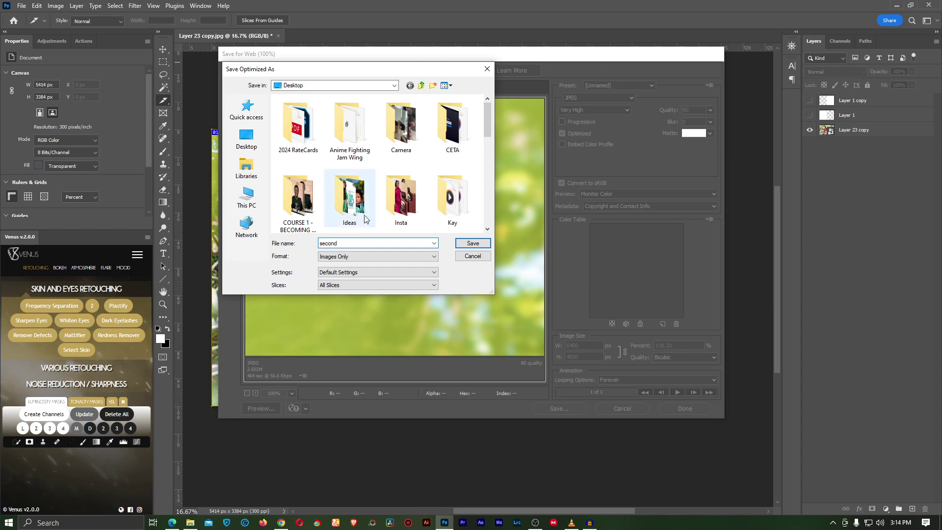
{"action": "left_click", "coordinate": [472, 243]}
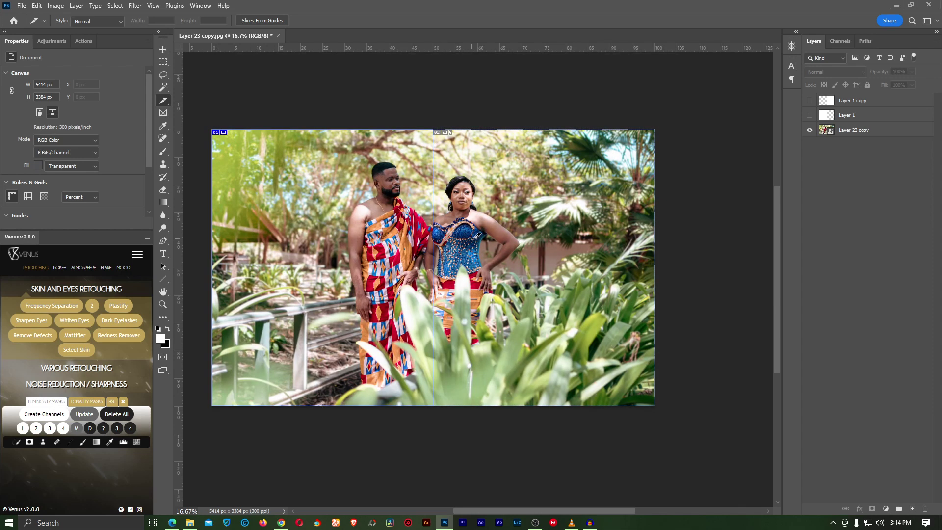
Open the Desktop images folder, view second_01 full size, then return to Instagram
{"action": "left_click", "coordinate": [190, 524]}
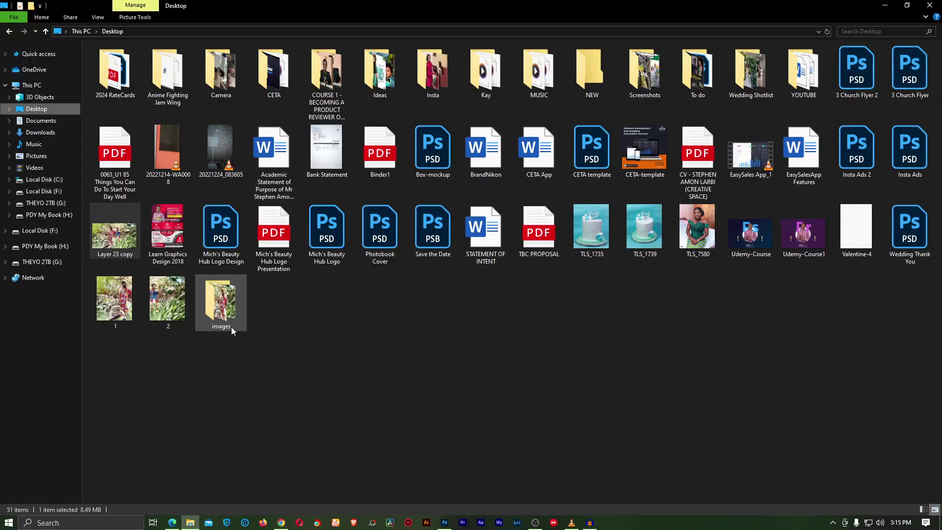
{"action": "double_click", "coordinate": [226, 308]}
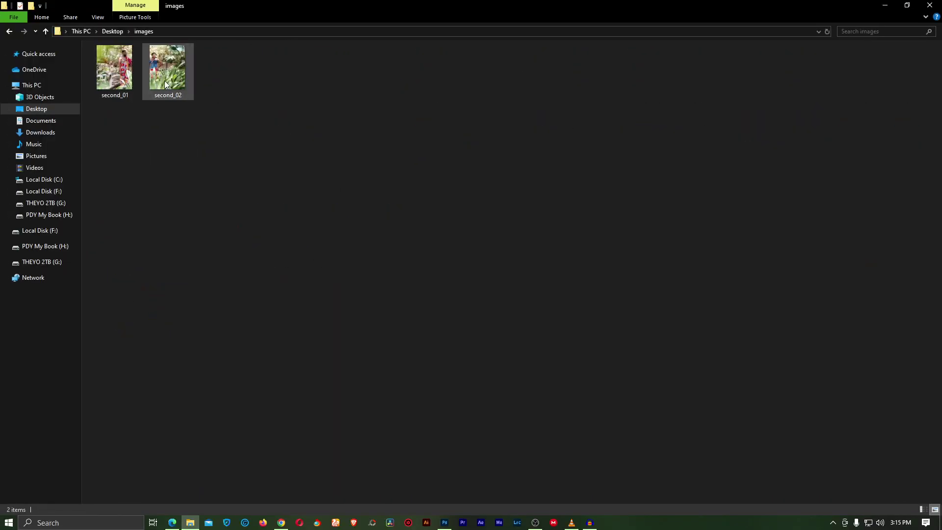
{"action": "left_click", "coordinate": [126, 75]}
{"action": "double_click", "coordinate": [126, 75]}
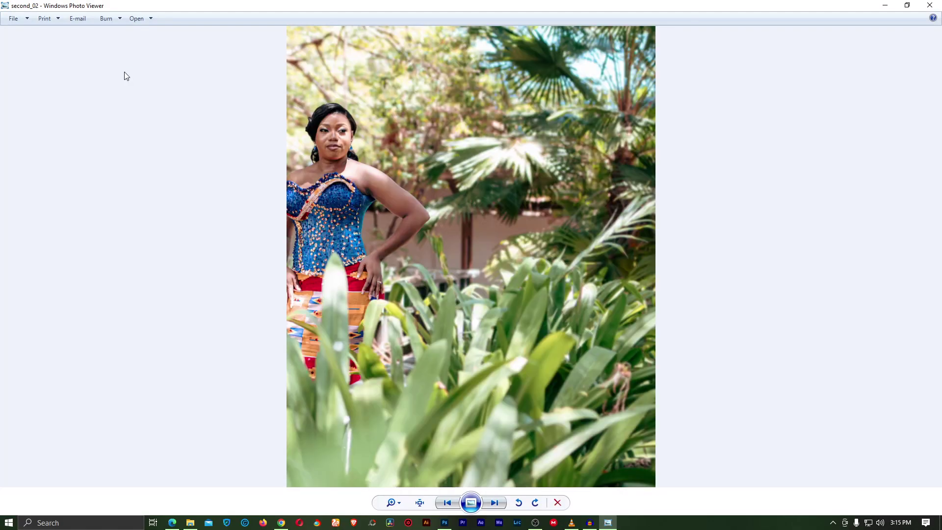
{"action": "left_click", "coordinate": [930, 5]}
{"action": "left_click", "coordinate": [290, 522]}
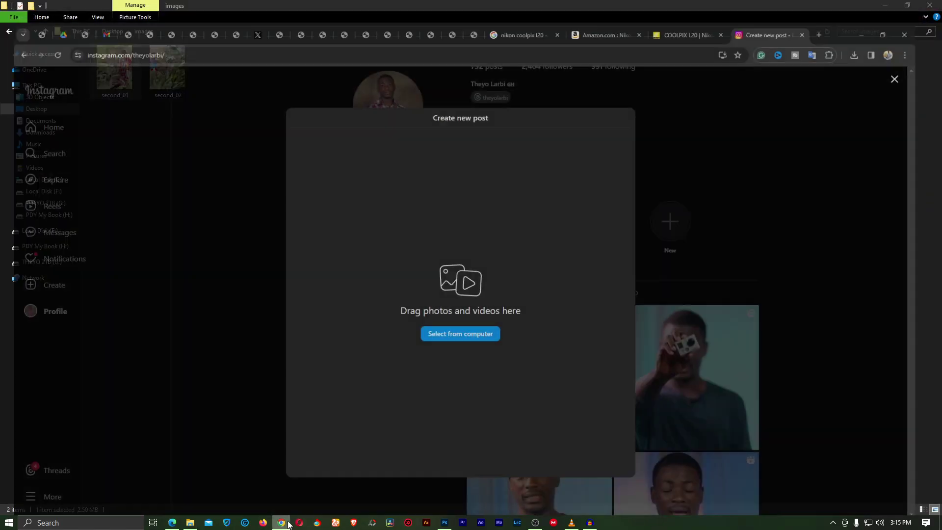
Load second_01 and second_02 from the images folder into a new post and preview both
{"action": "left_click", "coordinate": [462, 323]}
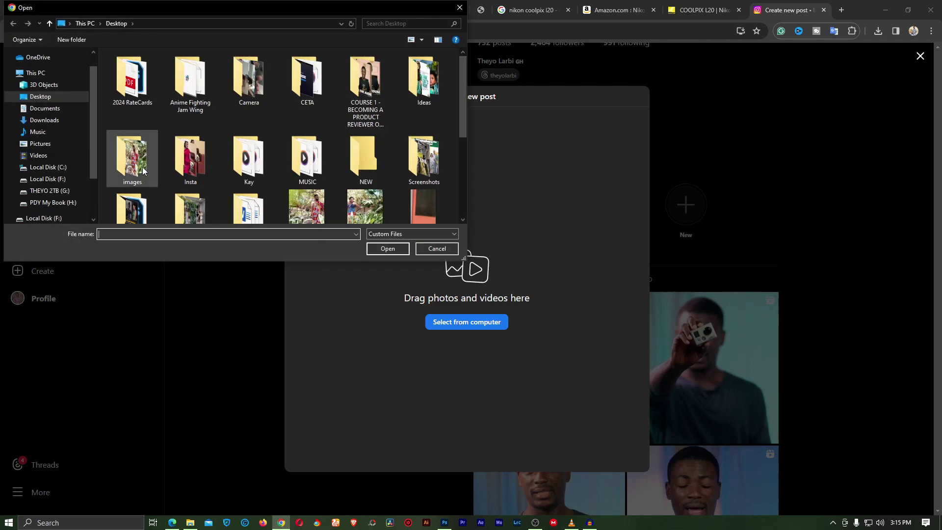
{"action": "double_click", "coordinate": [118, 155]}
{"action": "left_click_drag", "start_coordinate": [213, 129], "coordinate": [108, 52]}
{"action": "left_click", "coordinate": [388, 248]}
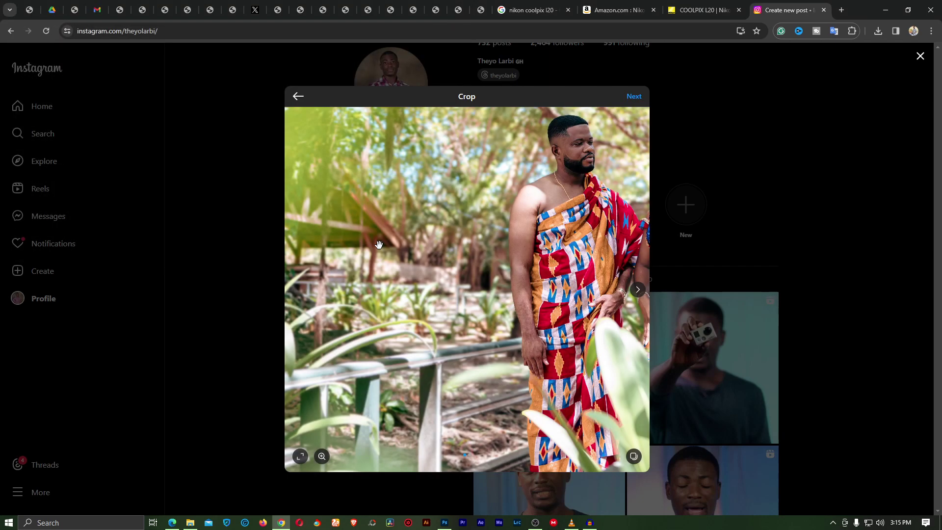
{"action": "left_click", "coordinate": [638, 290]}
{"action": "left_click", "coordinate": [297, 289]}
Discard the draft post and minimise the browser
{"action": "left_click", "coordinate": [301, 98]}
{"action": "left_click", "coordinate": [468, 293]}
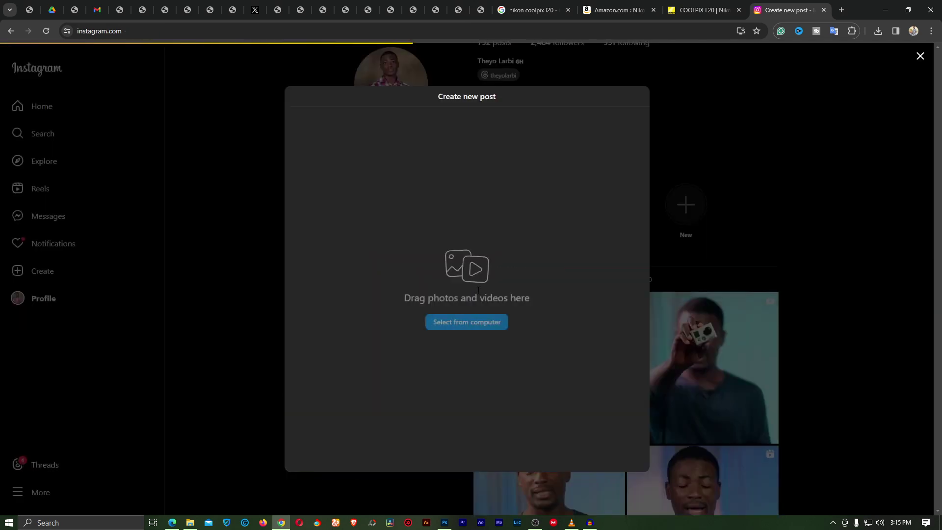
{"action": "left_click", "coordinate": [886, 10]}
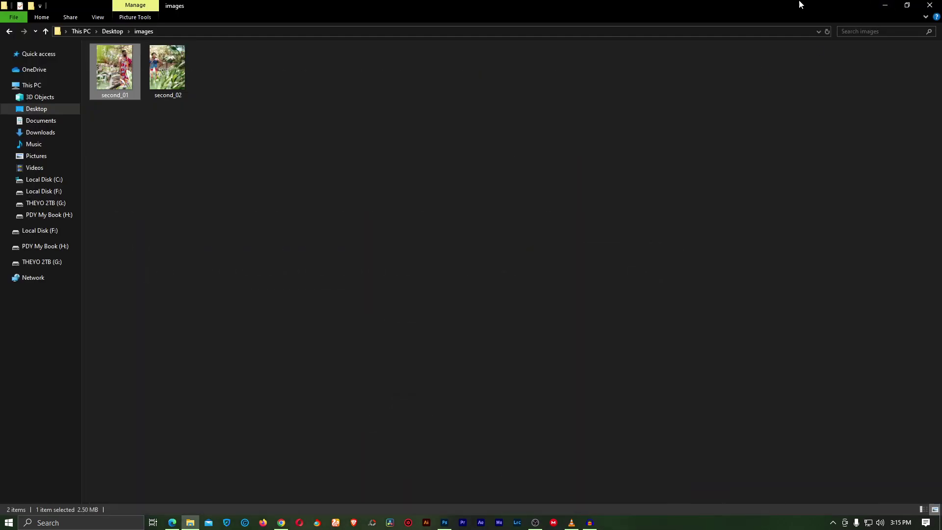
Minimise the images folder window so the split couple photo in Photoshop is visible again
{"action": "left_click", "coordinate": [885, 5]}
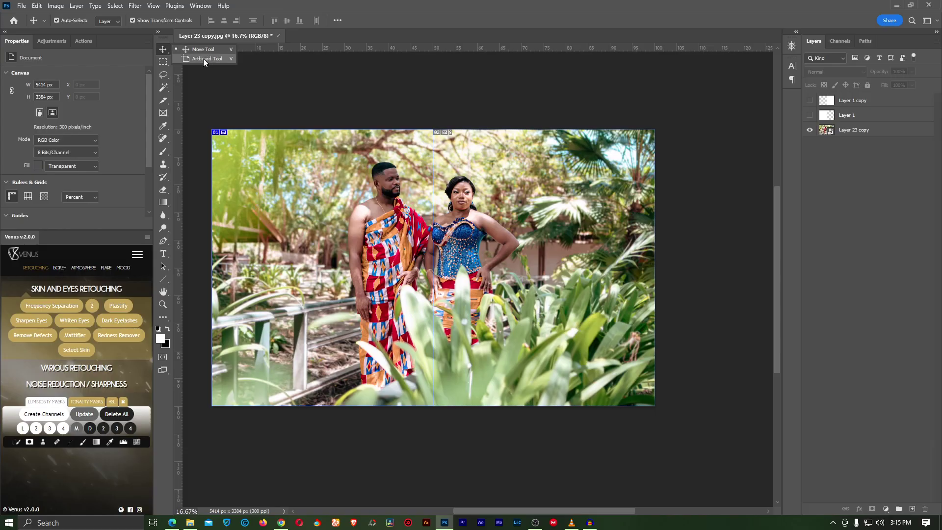
Draw a 2783 × 3384 px portrait Artboard 1 around the man on the left half
{"action": "left_click", "coordinate": [208, 59]}
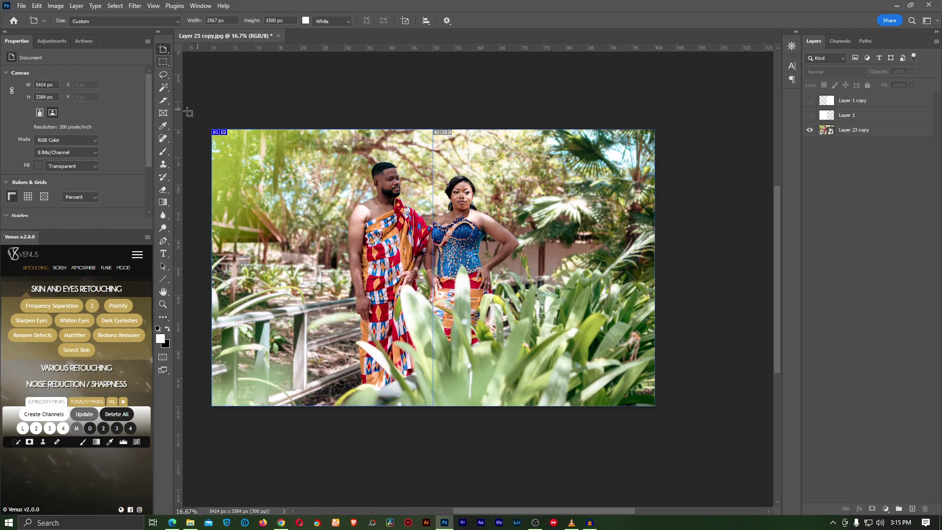
{"action": "left_click_drag", "start_coordinate": [206, 129], "coordinate": [433, 407]}
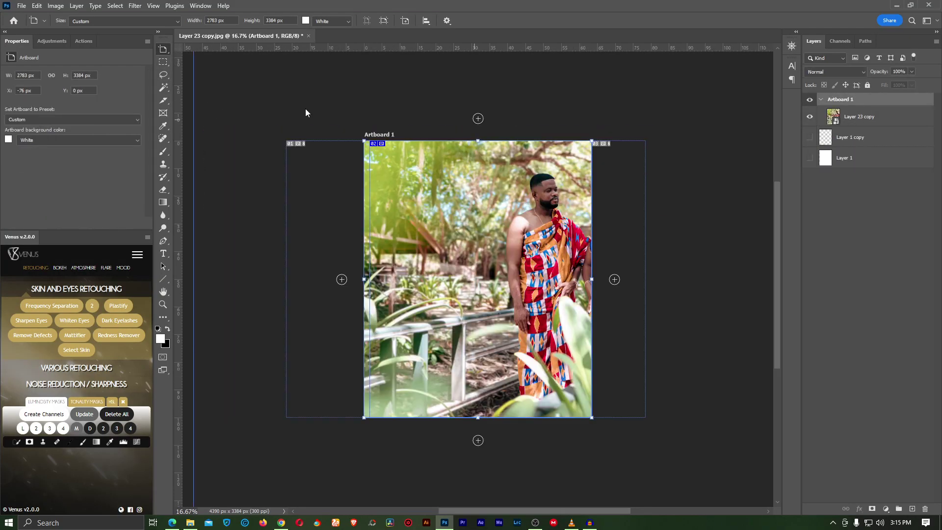
{"action": "left_click_drag", "start_coordinate": [492, 166], "coordinate": [369, 138]}
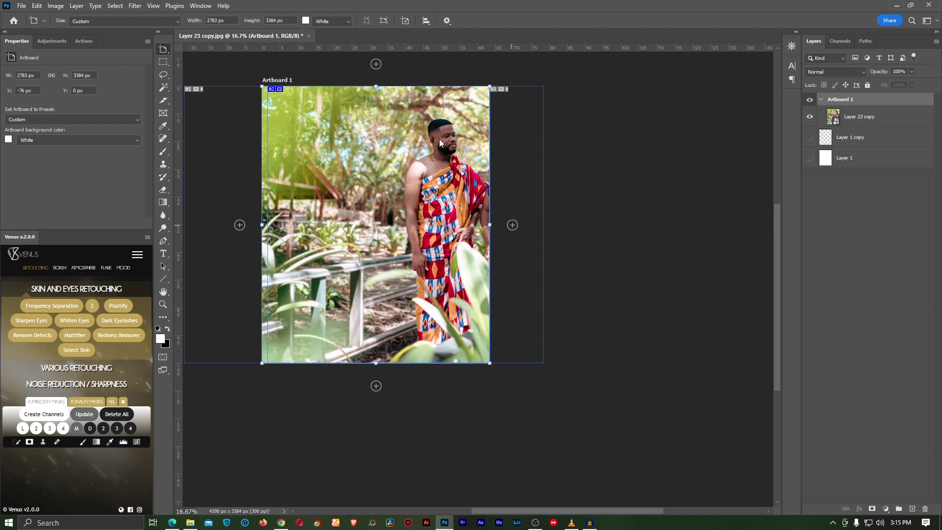
Add Artboard 2 to the right and move a duplicate of the photo layer into it
{"action": "left_click", "coordinate": [512, 226]}
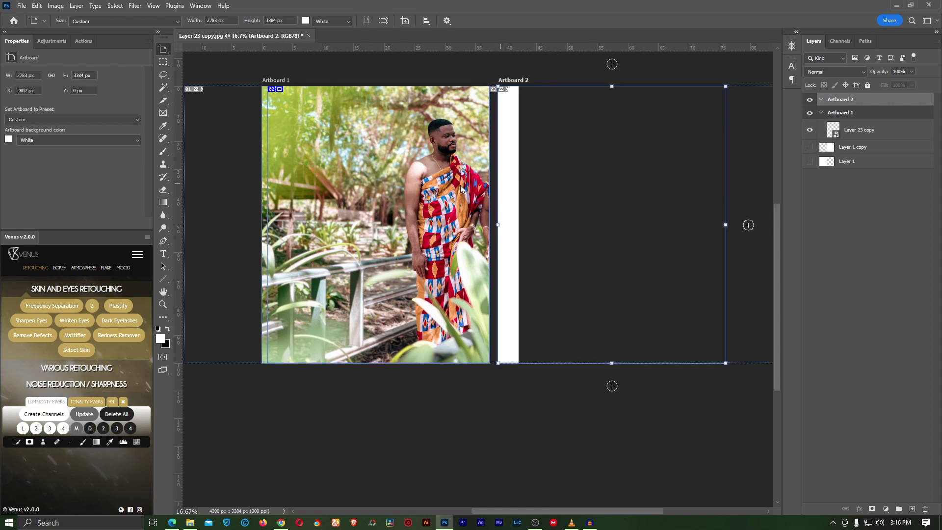
{"action": "left_click_drag", "start_coordinate": [354, 171], "coordinate": [467, 179]}
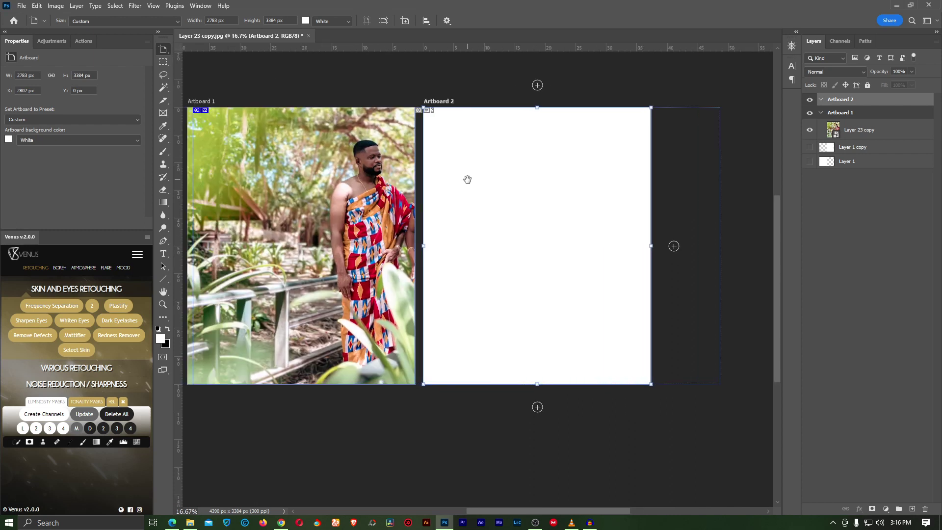
{"action": "left_click", "coordinate": [855, 131]}
{"action": "key", "text": "v"}
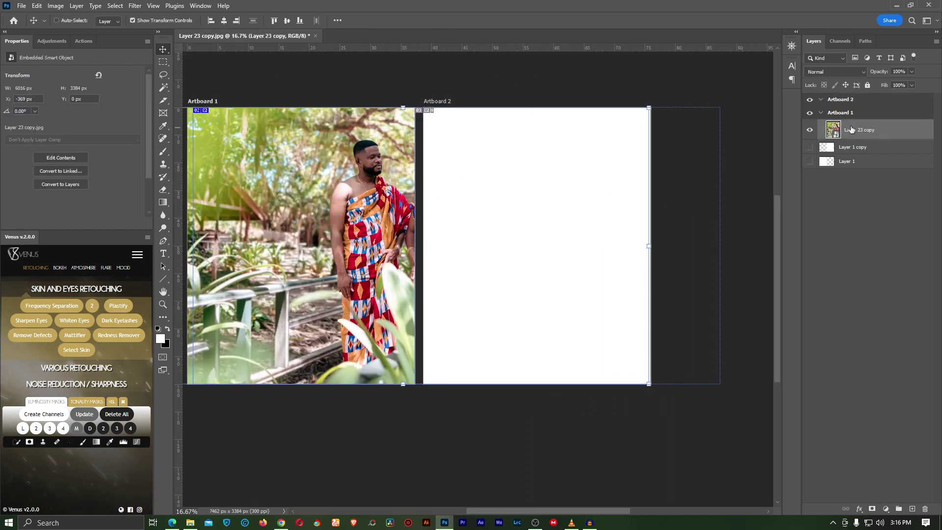
{"action": "key", "text": "ctrl+j"}
{"action": "left_click_drag", "start_coordinate": [851, 129], "coordinate": [850, 101]}
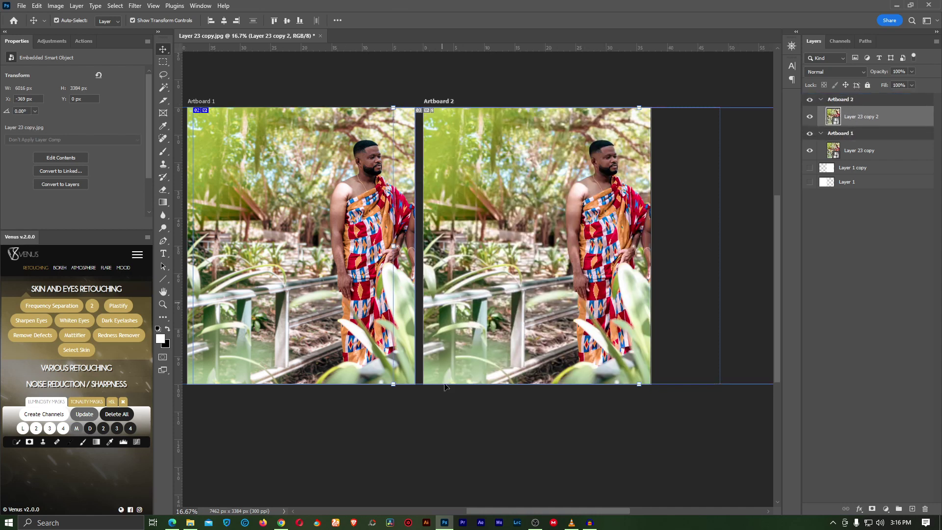
Delete the blank Layer 1 and Layer 1 copy, restoring Artboard 1 after an accidental deletion
{"action": "left_click", "coordinate": [816, 134]}
{"action": "key", "text": "shift+v"}
{"action": "key", "text": "Delete"}
{"action": "key", "text": "v"}
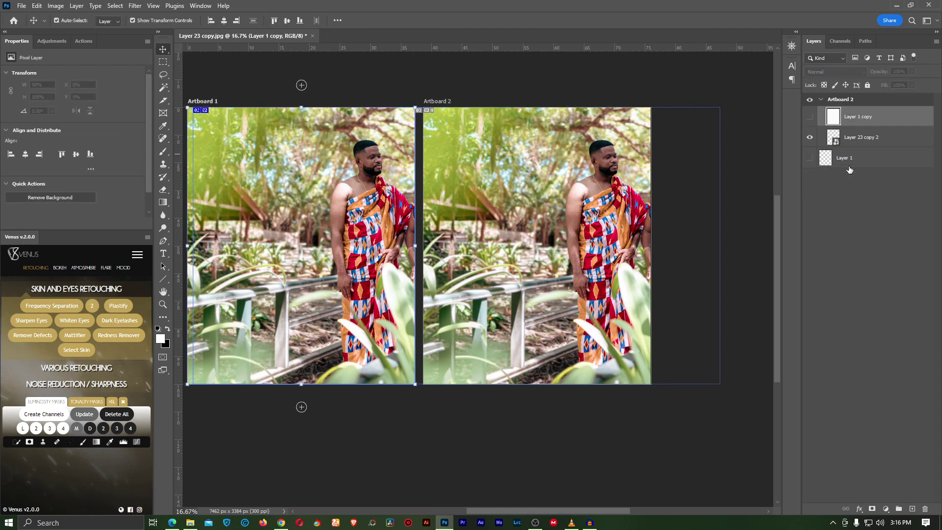
{"action": "key", "text": "ctrl+z"}
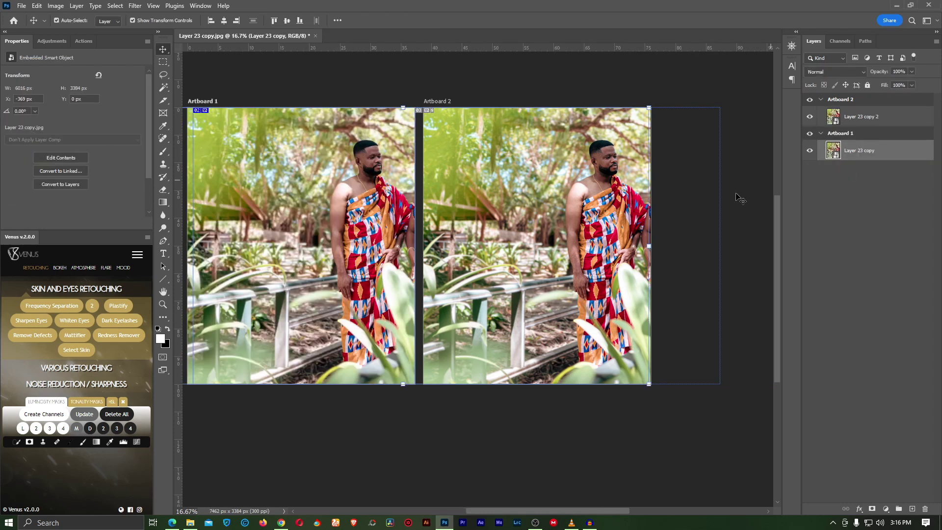
{"action": "left_click", "coordinate": [833, 101]}
{"action": "key", "text": "shift+v"}
Butt Artboard 2 against Artboard 1, zooming on the seam to check
{"action": "key", "text": "v"}
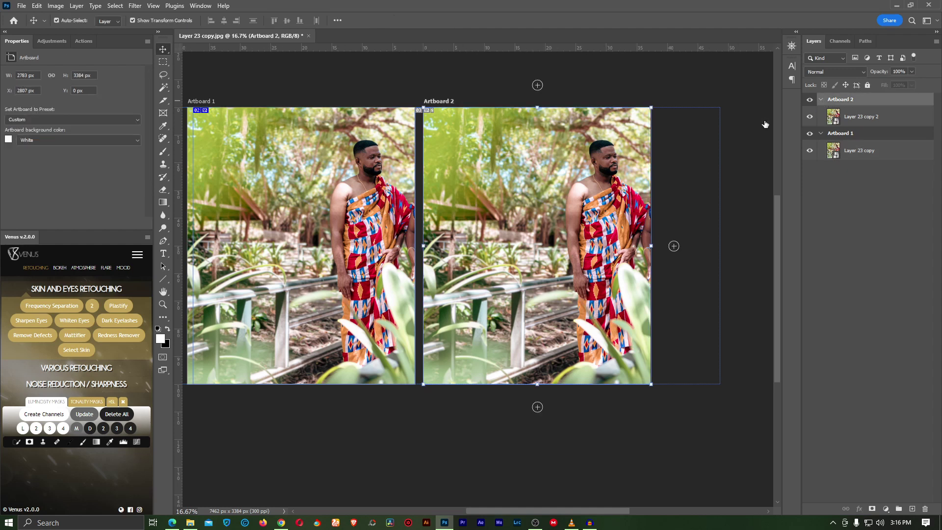
{"action": "left_click_drag", "start_coordinate": [468, 193], "coordinate": [426, 183]}
{"action": "key", "text": "ctrl+z"}
{"action": "key", "text": "z"}
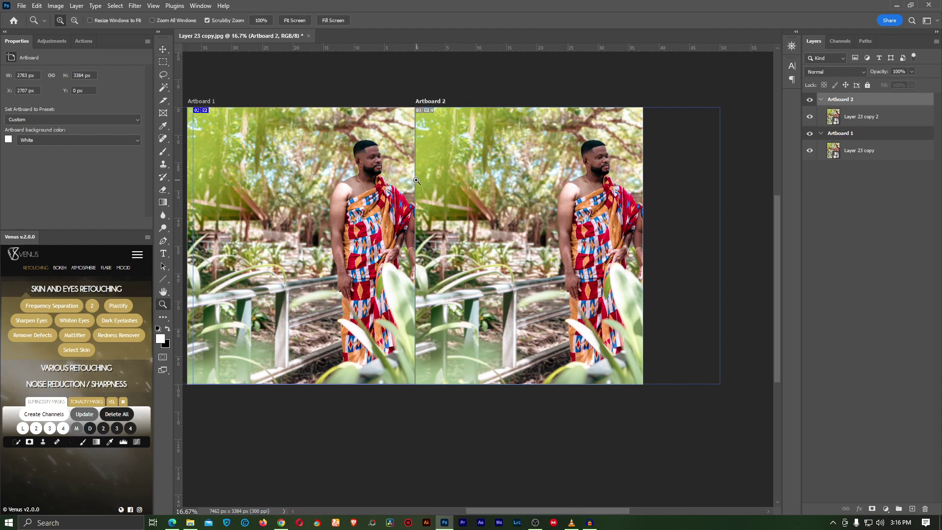
{"action": "left_click", "coordinate": [417, 180]}
{"action": "left_click", "coordinate": [417, 181]}
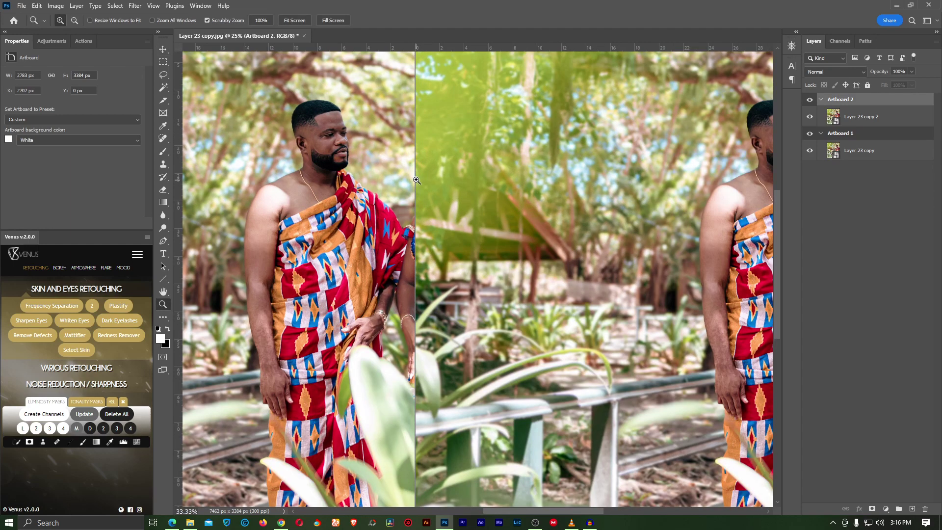
{"action": "left_click", "coordinate": [301, 21]}
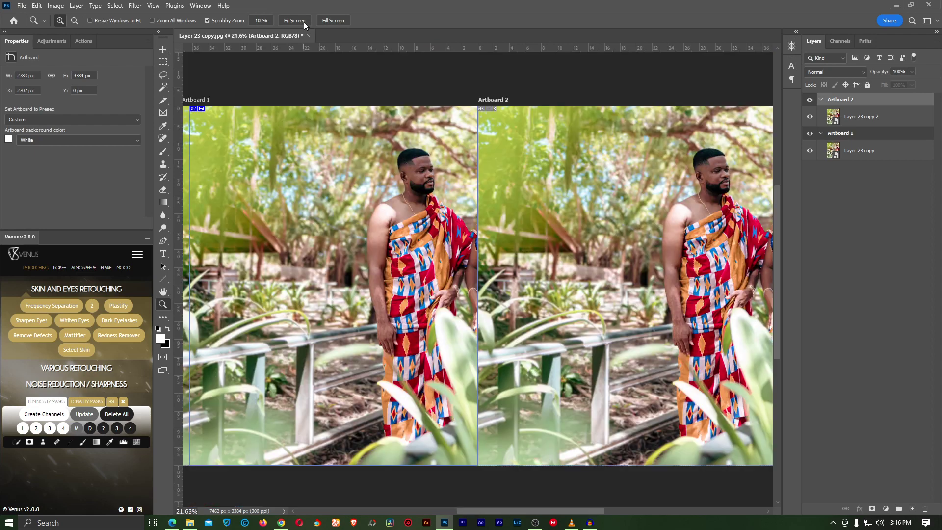
Slide Artboard 2's photo copy left to X −3152 px, checking the seam at the woman's shoulder
{"action": "left_click", "coordinate": [851, 117]}
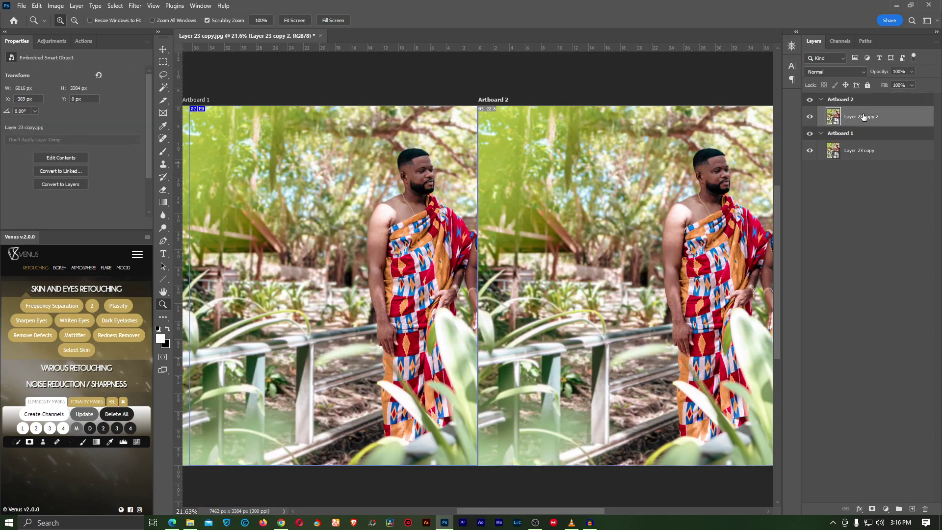
{"action": "key", "text": "v"}
{"action": "left_click_drag", "start_coordinate": [664, 204], "coordinate": [472, 200]}
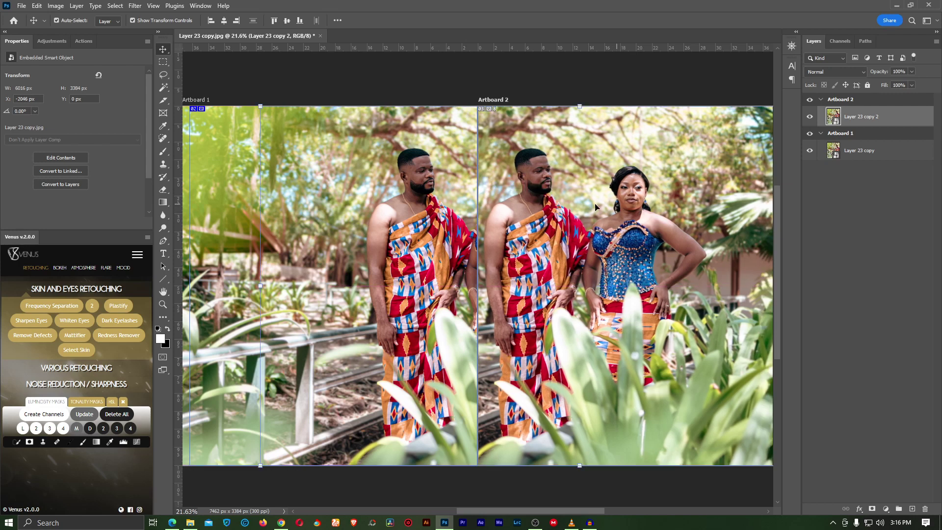
{"action": "left_click_drag", "start_coordinate": [542, 207], "coordinate": [497, 205]}
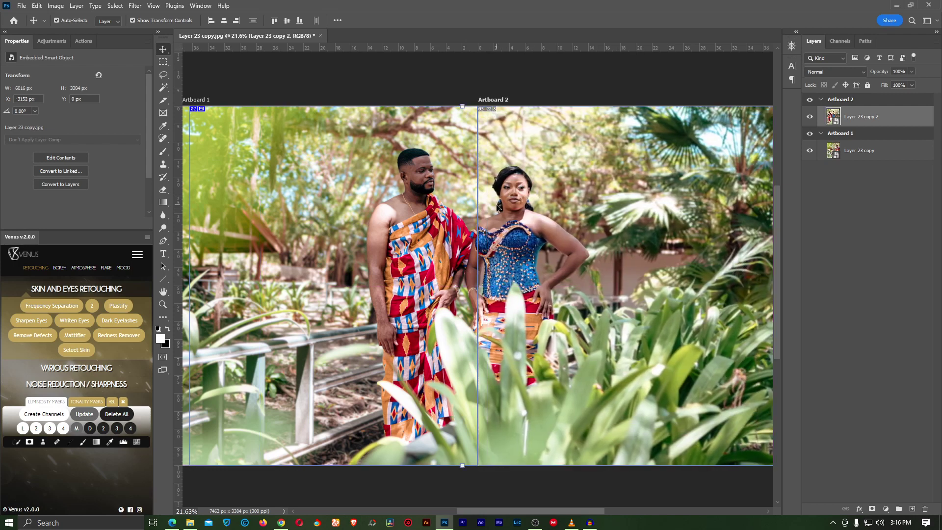
{"action": "key", "text": "z"}
{"action": "left_click", "coordinate": [484, 236]}
{"action": "left_click", "coordinate": [485, 235]}
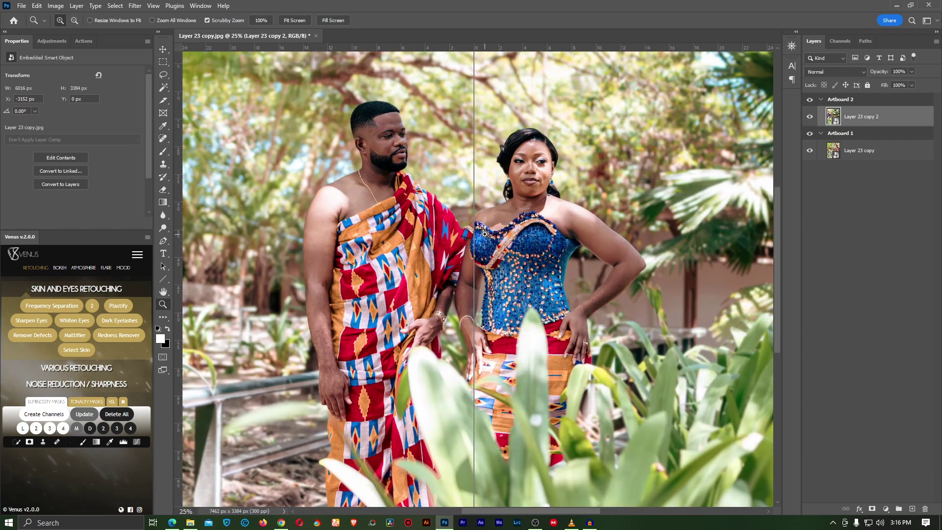
{"action": "left_click", "coordinate": [485, 222]}
{"action": "left_click", "coordinate": [478, 209]}
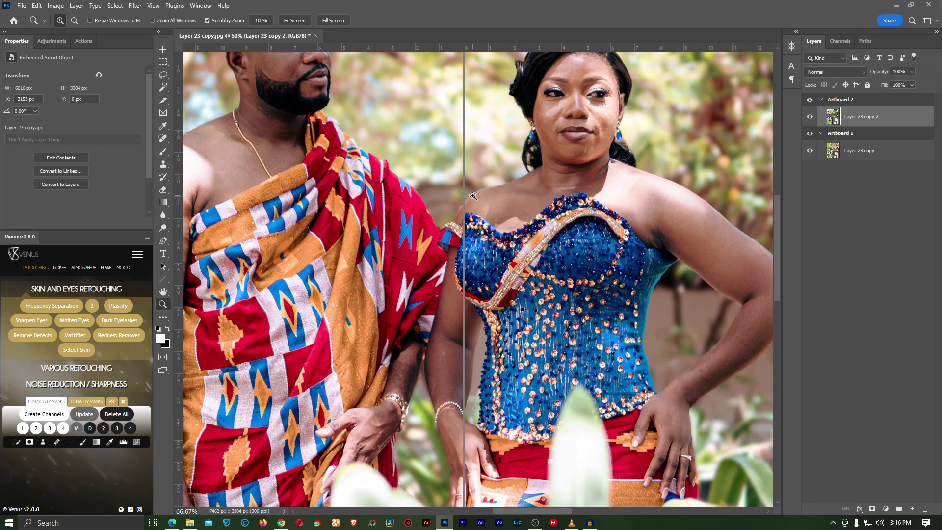
{"action": "left_click", "coordinate": [474, 196]}
{"action": "left_click", "coordinate": [473, 196]}
{"action": "left_click", "coordinate": [473, 196]}
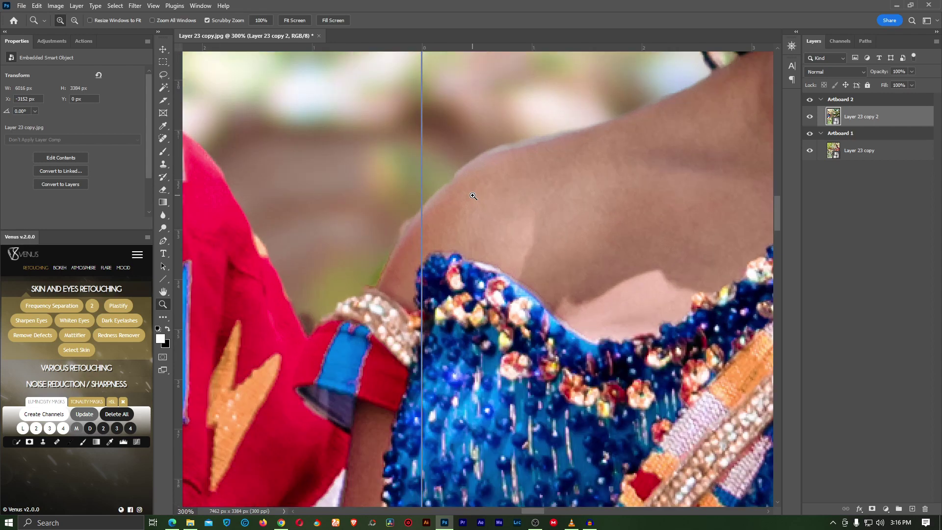
Revert a trial rightward nudge of the photo and fit both artboards in the window
{"action": "key", "text": "v"}
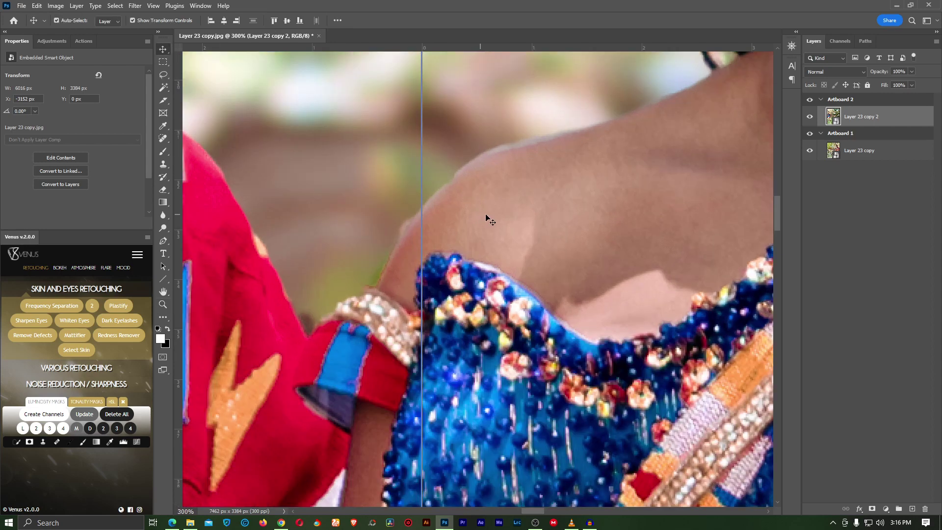
{"action": "left_click_drag", "start_coordinate": [495, 217], "coordinate": [502, 219]}
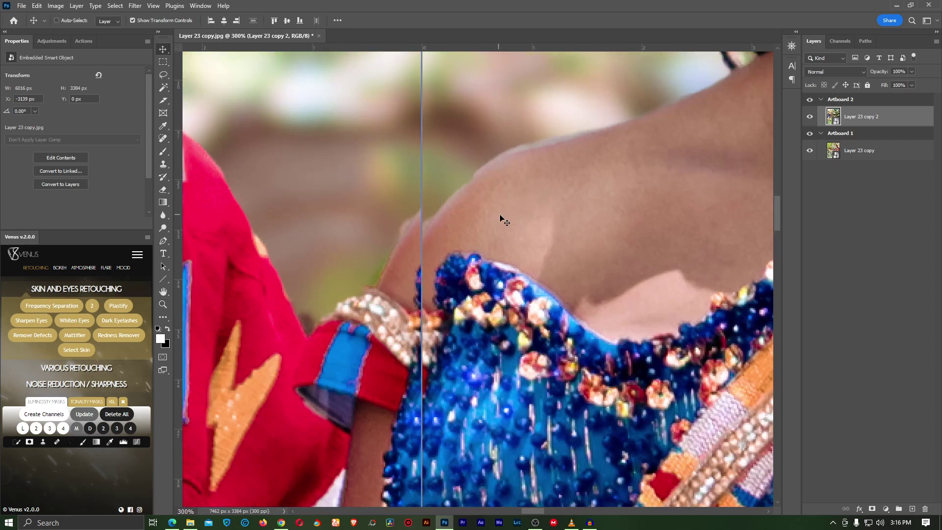
{"action": "key", "text": "ctrl+z"}
{"action": "key", "text": "z"}
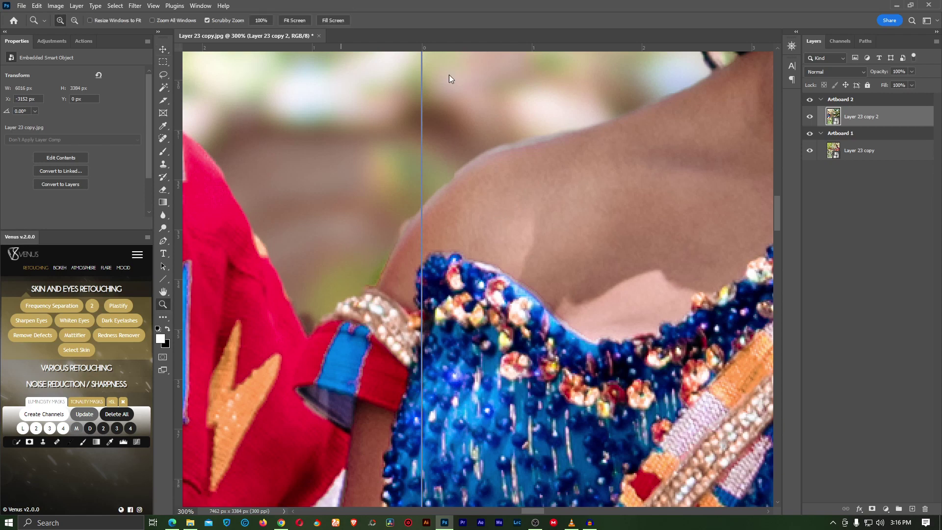
{"action": "left_click", "coordinate": [294, 21]}
{"action": "scroll", "coordinate": [502, 237], "scroll_direction": "down", "scroll_amount": 1}
{"action": "scroll", "coordinate": [502, 237], "scroll_direction": "up", "scroll_amount": 1}
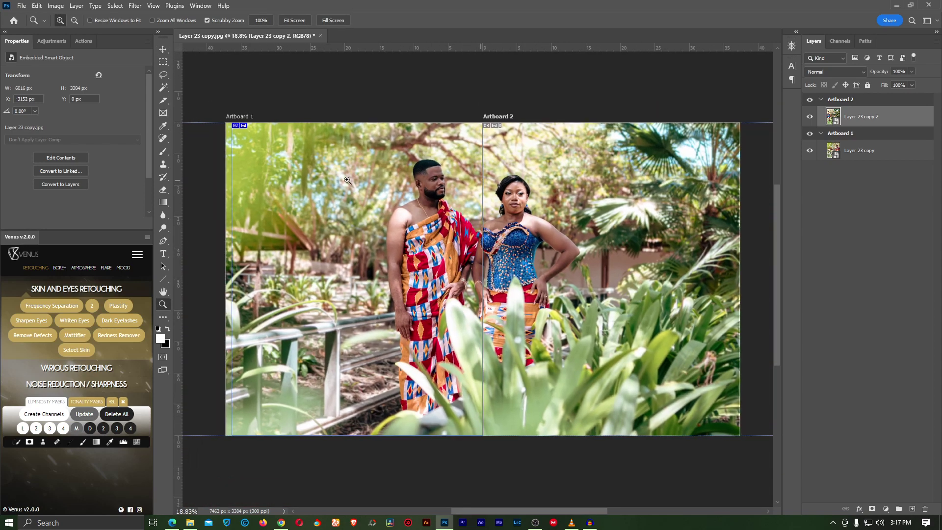
Collapse the Artboard 1 and Artboard 2 groups, select both, and open File > Export
{"action": "left_click", "coordinate": [820, 99]}
{"action": "left_click", "coordinate": [826, 113]}
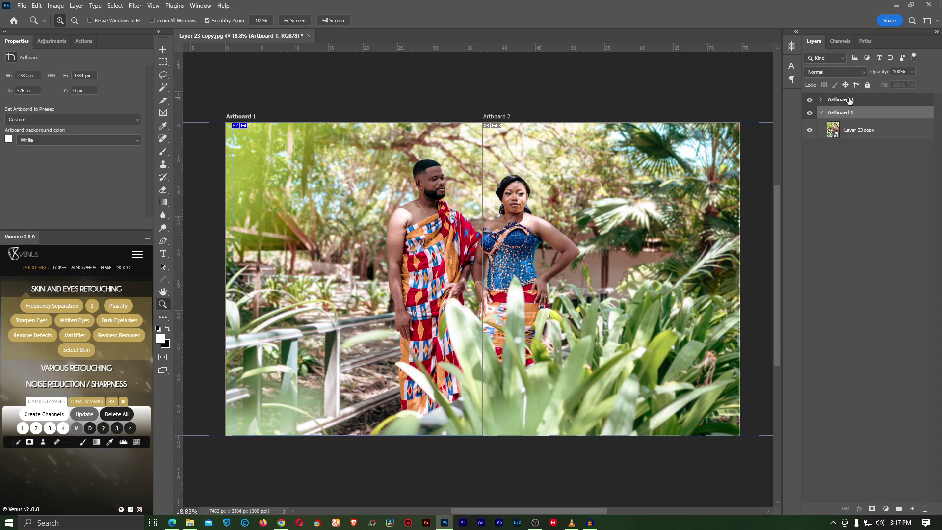
{"action": "left_click", "coordinate": [822, 114]}
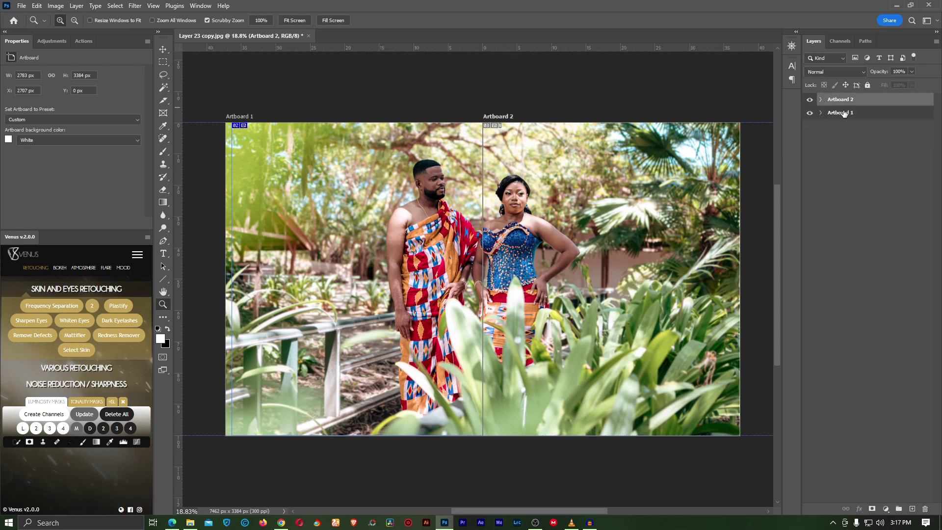
{"action": "left_click", "coordinate": [844, 114], "text": "shift"}
{"action": "left_click", "coordinate": [21, 7]}
{"action": "mouse_move", "coordinate": [73, 176]}
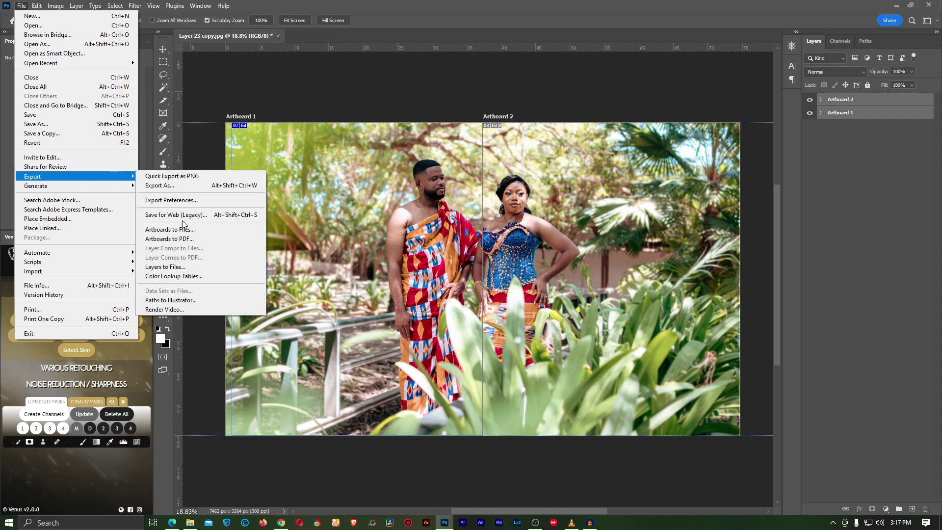
Run Artboards To Files with prefix 'Artboard' and JPEG file type, saving to the Desktop
{"action": "left_click", "coordinate": [176, 229]}
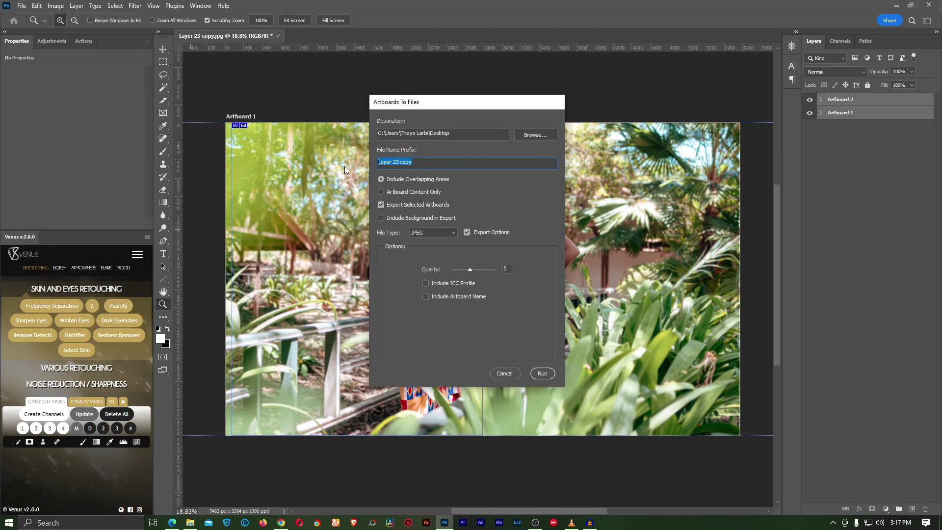
{"action": "type", "text": "Artboard"}
{"action": "left_click", "coordinate": [429, 234]}
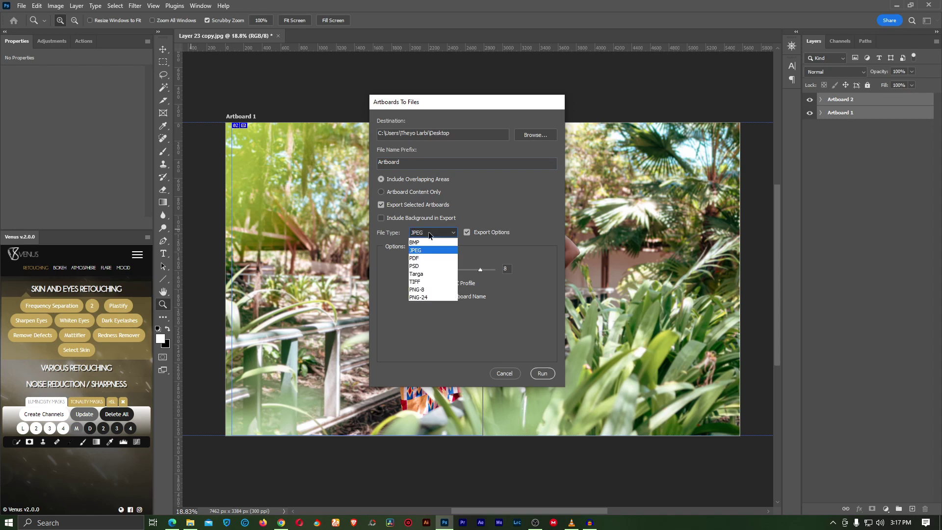
{"action": "left_click", "coordinate": [415, 250]}
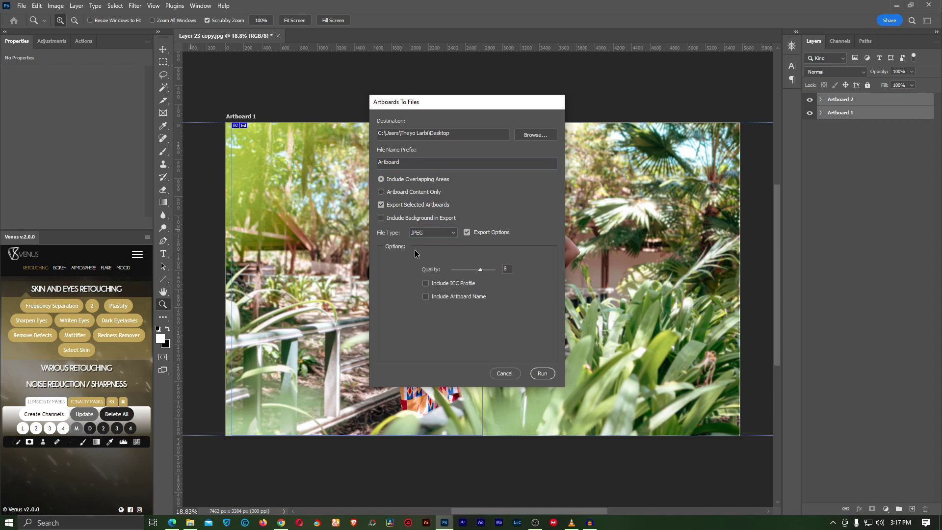
{"action": "left_click", "coordinate": [541, 374]}
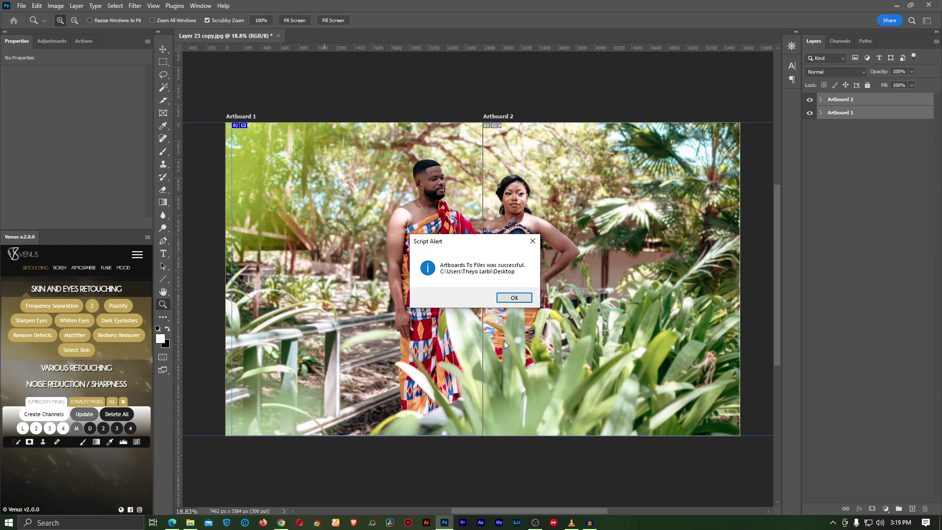
{"action": "left_click", "coordinate": [513, 297]}
Minimise Photoshop and check the Desktop folder for the exported ArtboardArtboard 1 and 2 JPEGs
{"action": "left_click", "coordinate": [897, 5]}
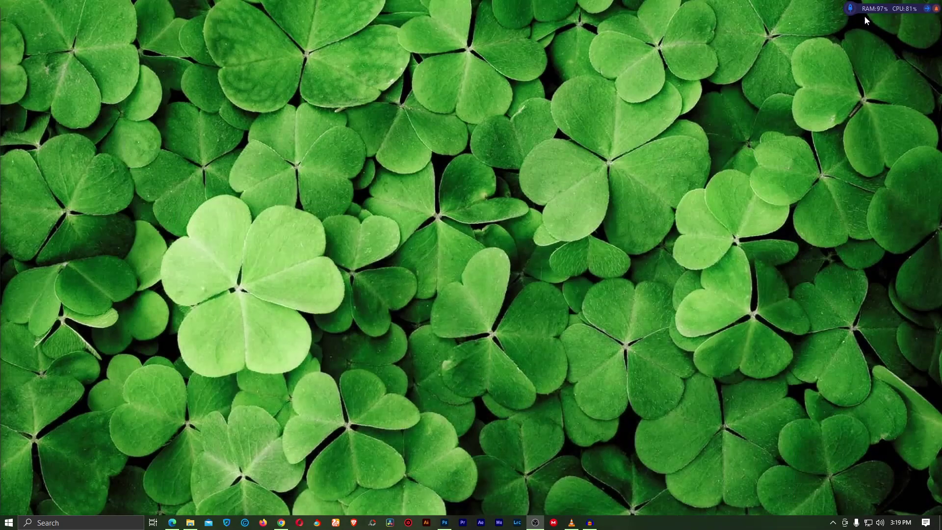
{"action": "left_click", "coordinate": [190, 523]}
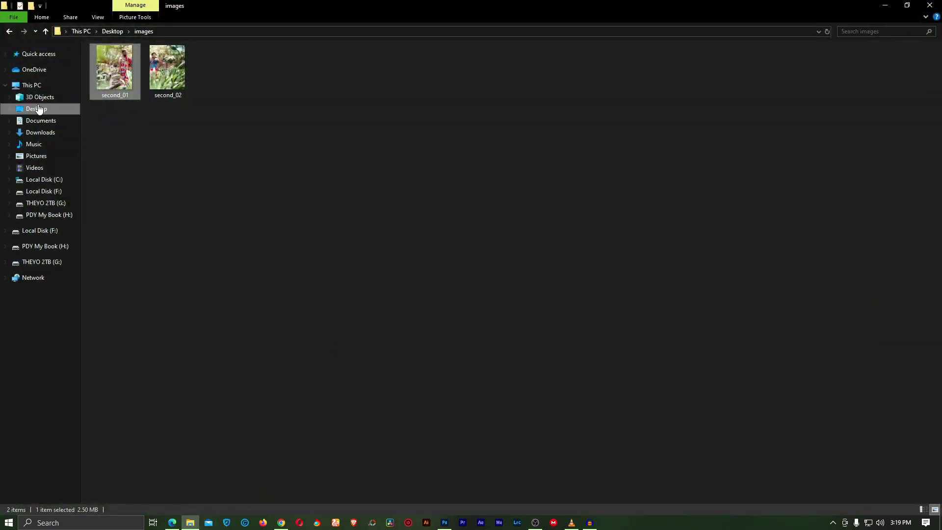
{"action": "left_click", "coordinate": [9, 32]}
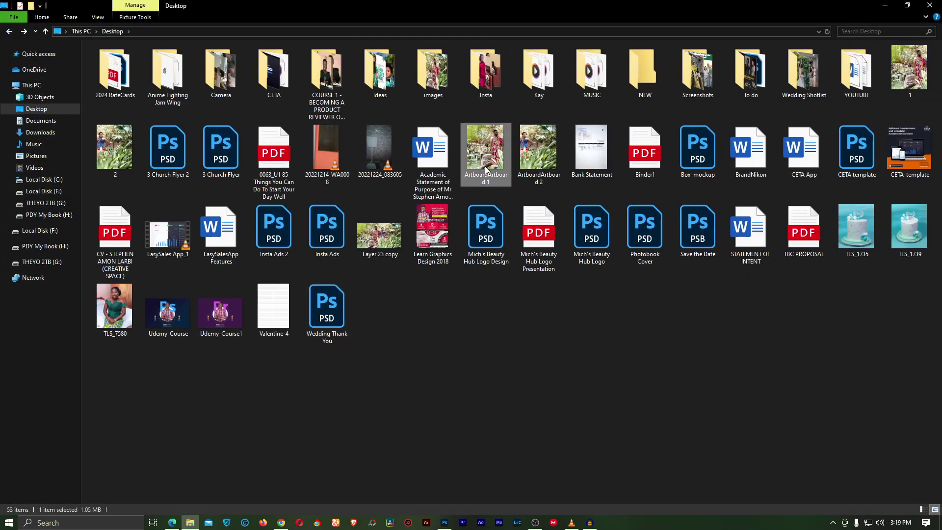
Bring the Chrome window with Instagram forward and close its new post dialog
{"action": "left_click", "coordinate": [444, 523]}
{"action": "left_click", "coordinate": [445, 522]}
{"action": "left_click", "coordinate": [281, 523]}
{"action": "key", "text": "Escape"}
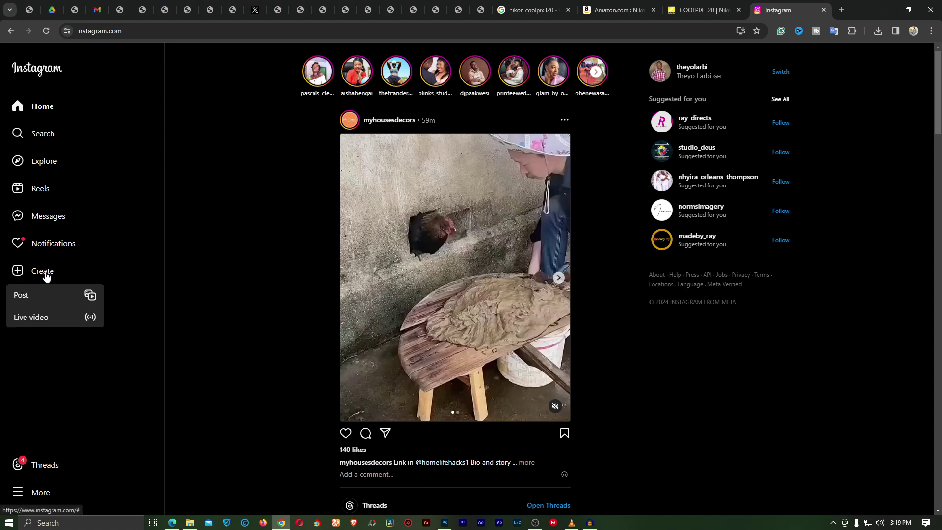
{"action": "left_click", "coordinate": [38, 298]}
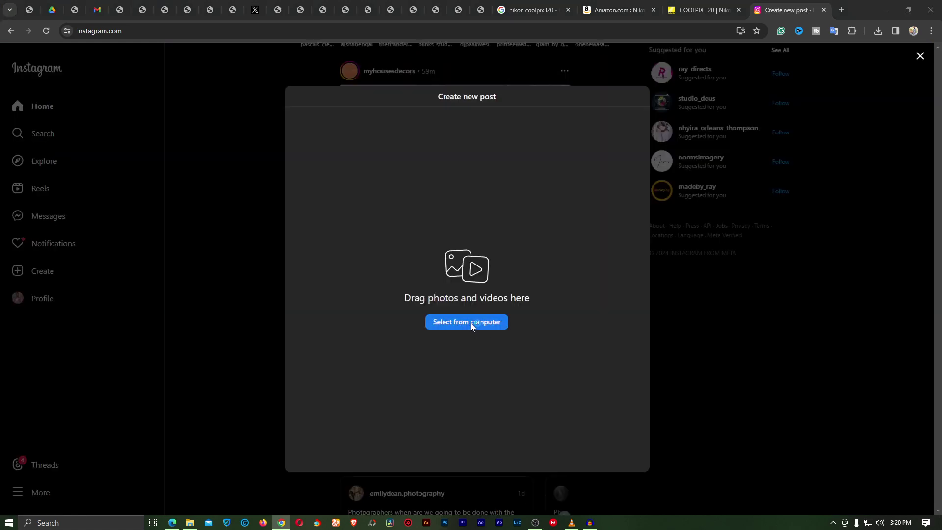
{"action": "left_click", "coordinate": [476, 324]}
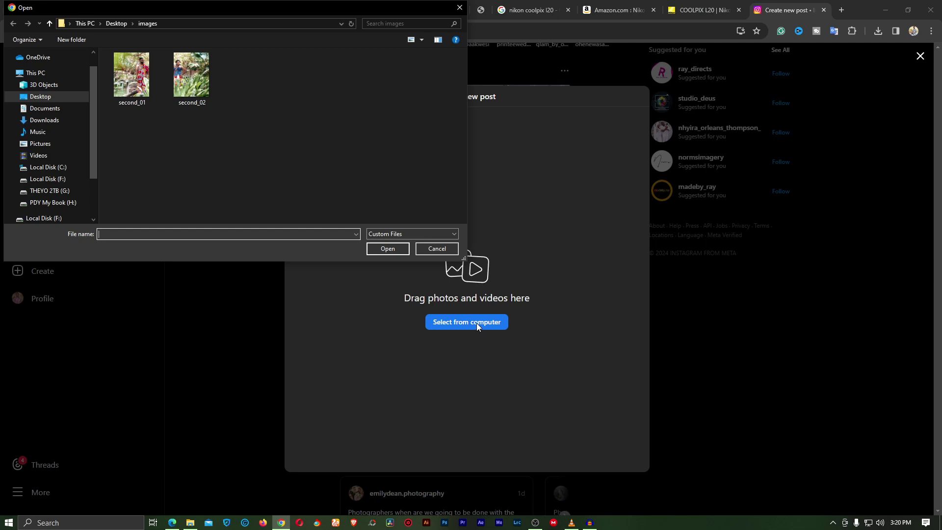
{"action": "left_click", "coordinate": [49, 24]}
{"action": "key", "text": "a"}
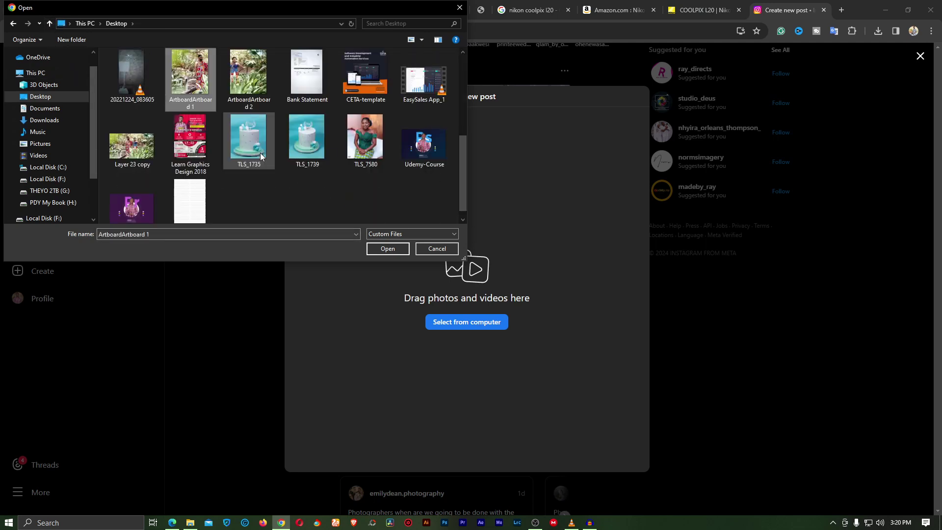
{"action": "left_click", "coordinate": [259, 91], "text": "ctrl"}
{"action": "left_click", "coordinate": [383, 247]}
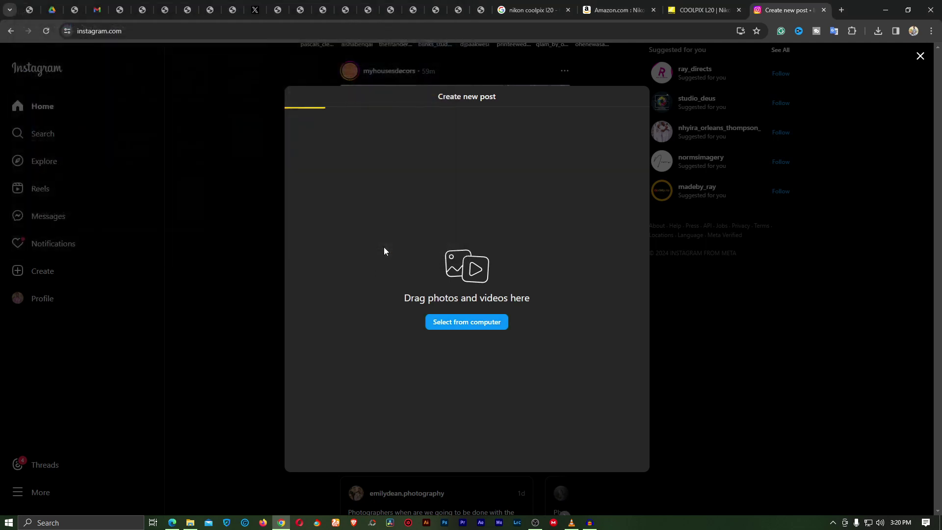
{"action": "left_click", "coordinate": [637, 291]}
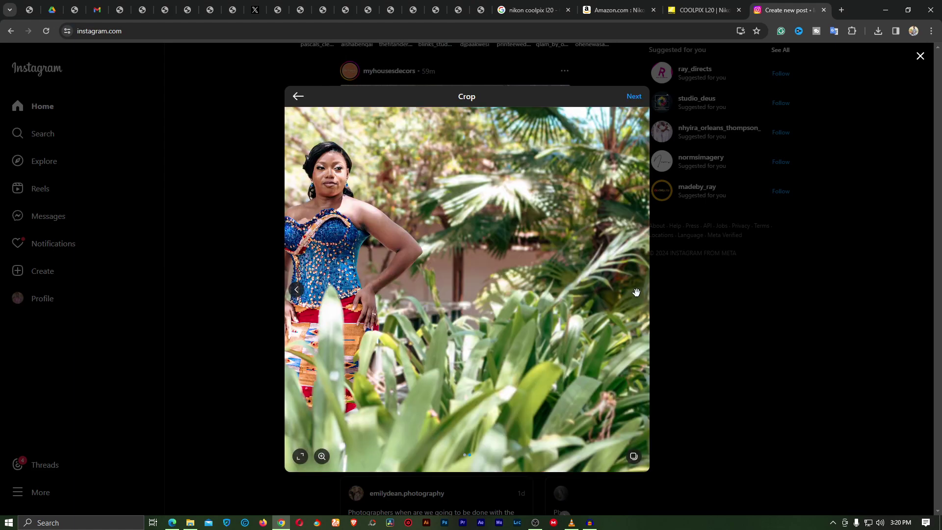
{"action": "left_click", "coordinate": [298, 97]}
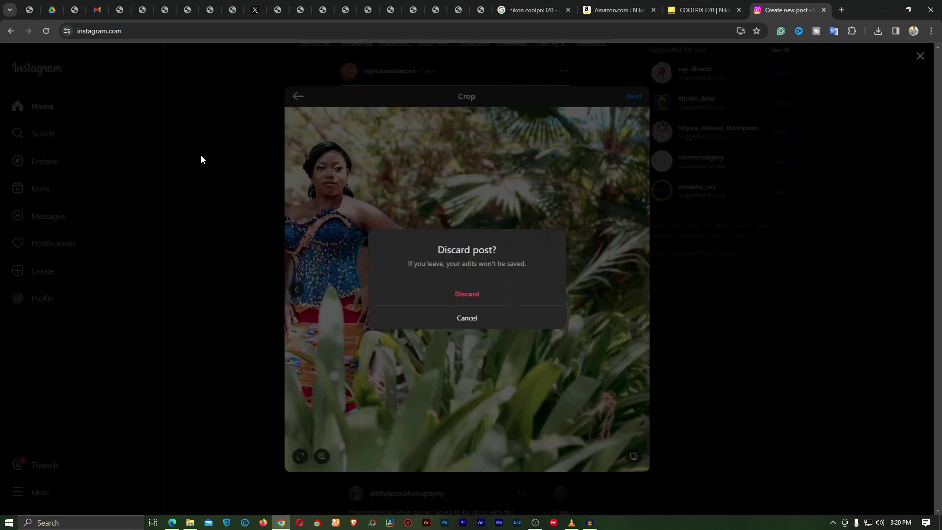
{"action": "left_click", "coordinate": [464, 298]}
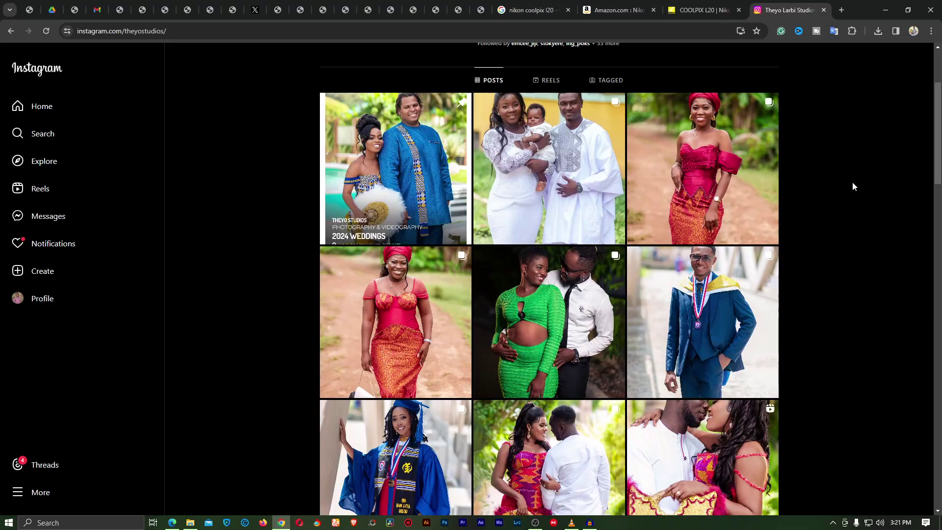
Page through the 2024 Weddings carousel from the grid to its contact slide
{"action": "left_click", "coordinate": [365, 173]}
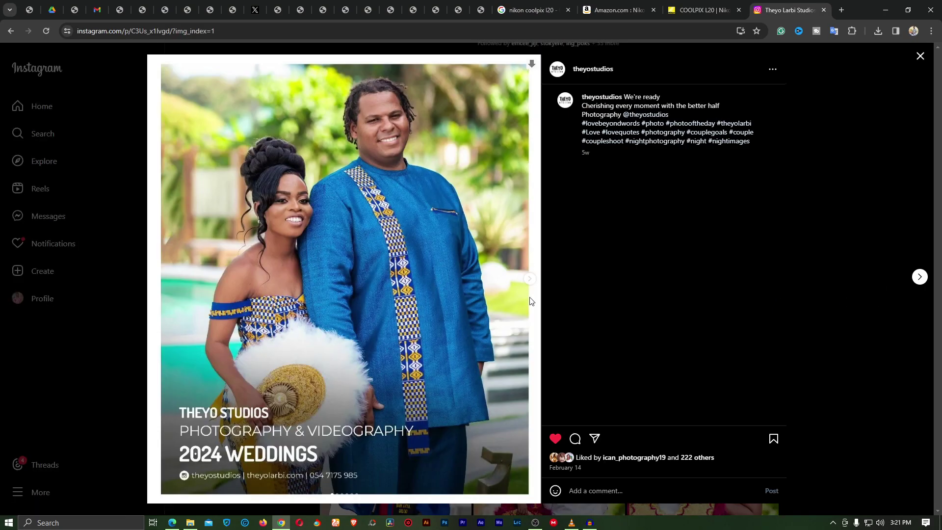
{"action": "left_click", "coordinate": [921, 279]}
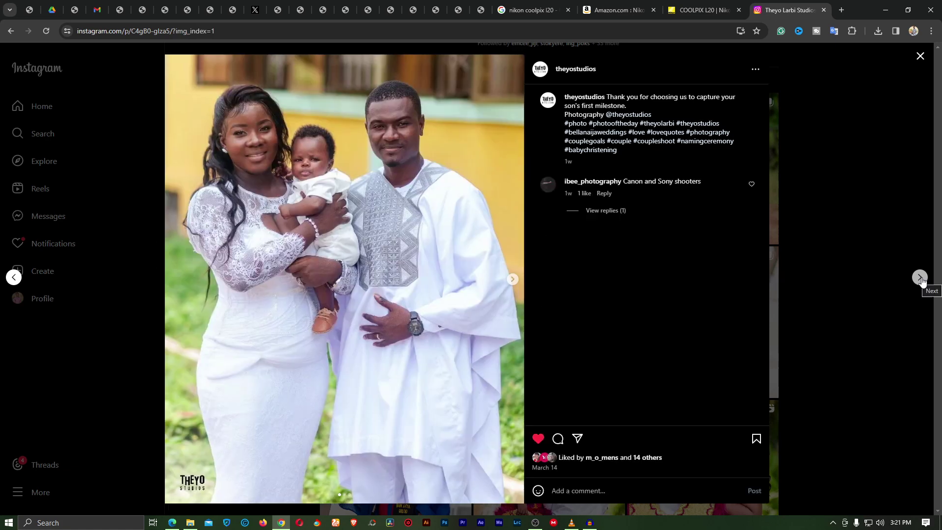
{"action": "left_click", "coordinate": [12, 278]}
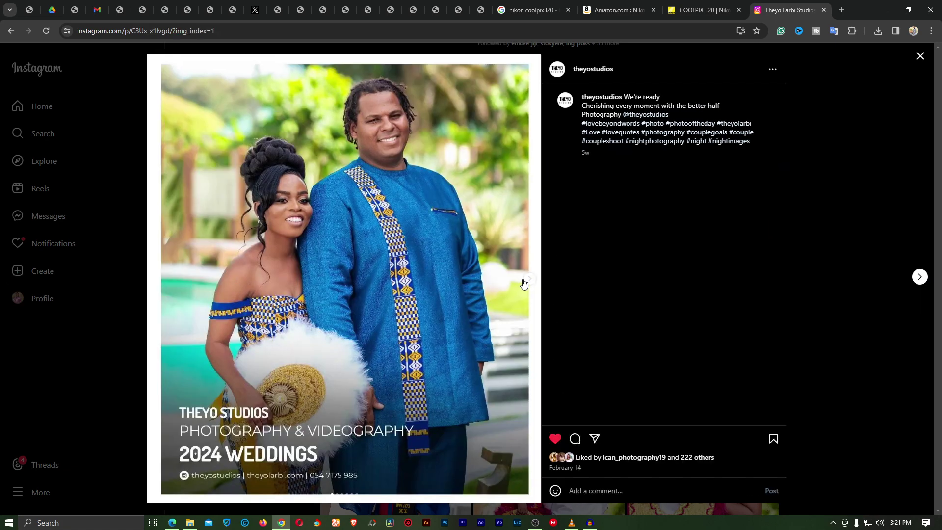
{"action": "left_click", "coordinate": [529, 279]}
{"action": "left_click", "coordinate": [529, 280]}
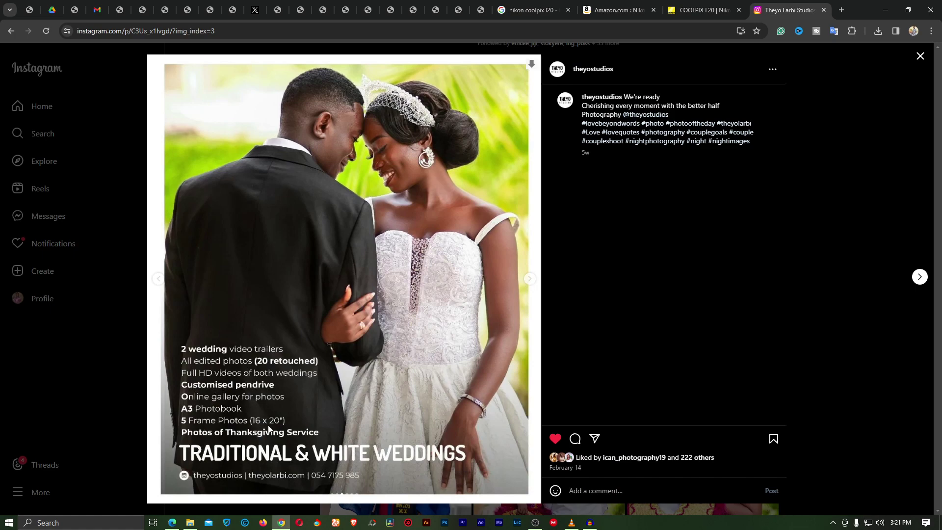
{"action": "left_click", "coordinate": [529, 280]}
{"action": "left_click", "coordinate": [529, 279]}
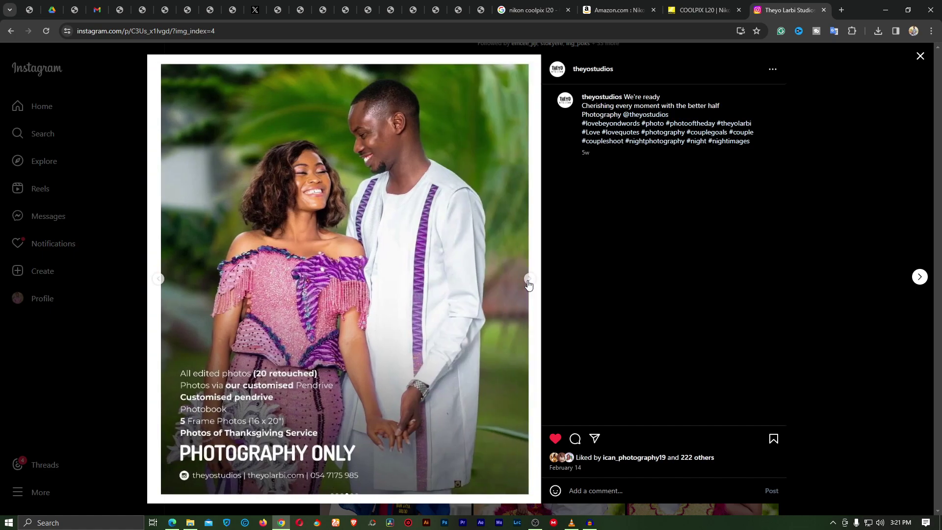
{"action": "left_click", "coordinate": [528, 278]}
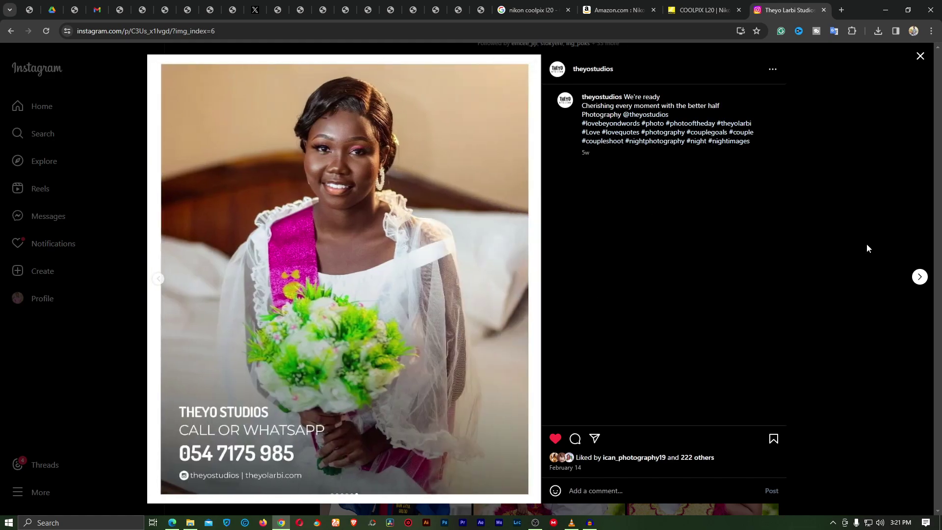
{"action": "left_click", "coordinate": [838, 314]}
Open the 10% off wedding rates post and advance through pricing slides to the contact slide
{"action": "scroll", "coordinate": [838, 313], "scroll_direction": "down", "scroll_amount": 15}
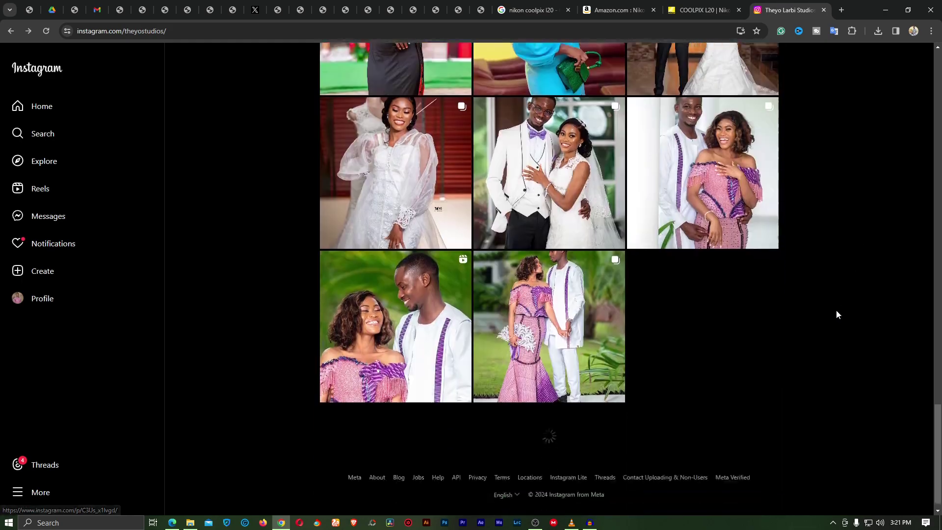
{"action": "left_click", "coordinate": [501, 280]}
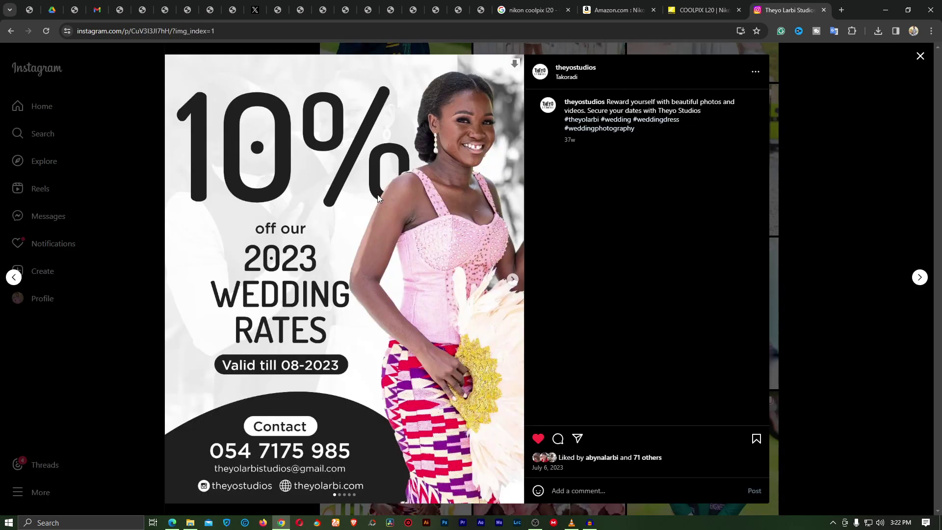
{"action": "left_click", "coordinate": [513, 281]}
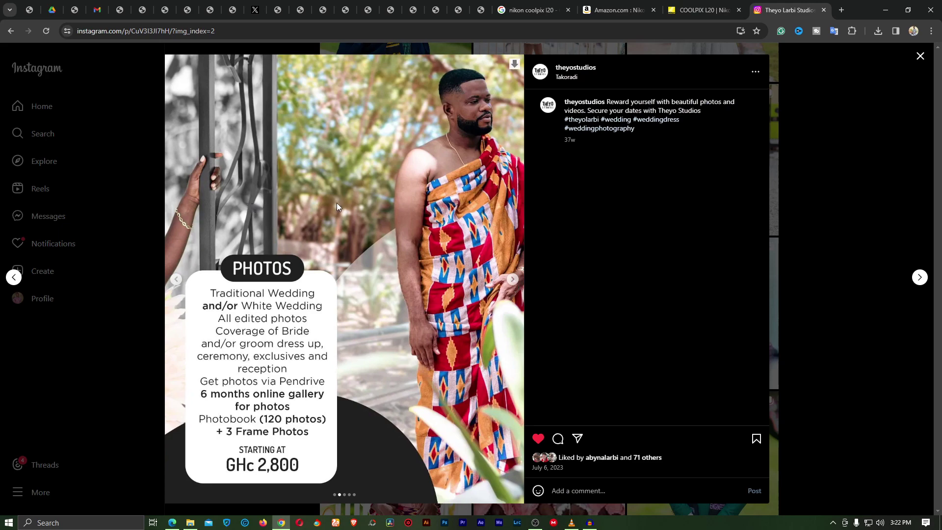
{"action": "left_click", "coordinate": [513, 281]}
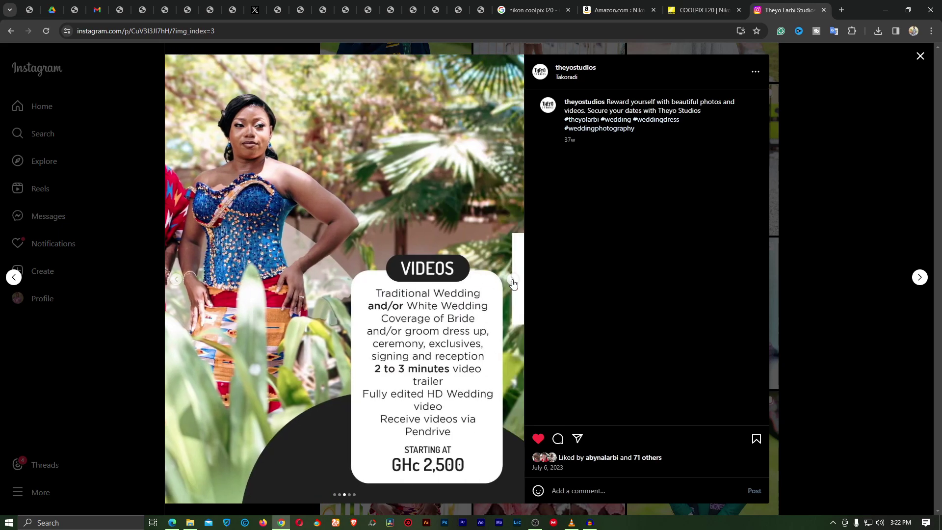
{"action": "left_click", "coordinate": [513, 281]}
{"action": "left_click", "coordinate": [513, 281]}
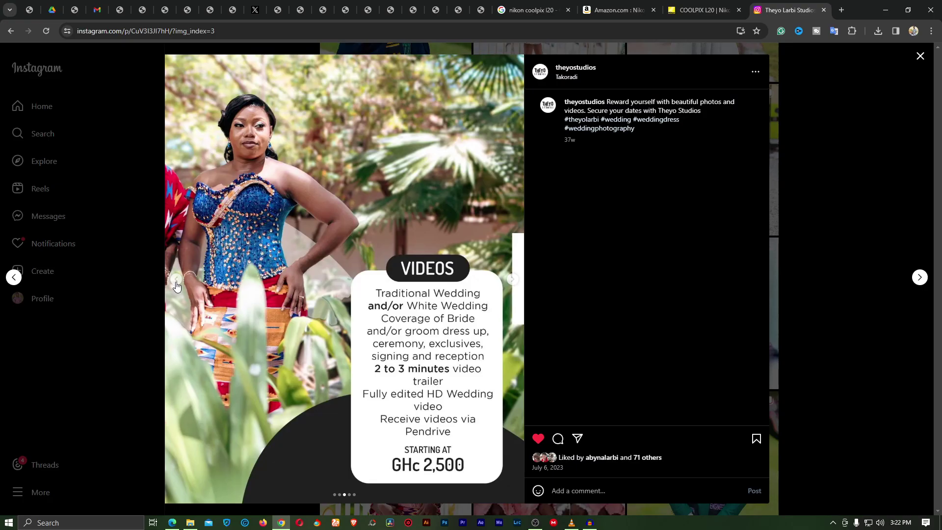
Go back two slides, past the photos pricing slide, to the carousel's opening slide
{"action": "left_click", "coordinate": [178, 285]}
{"action": "left_click", "coordinate": [178, 285]}
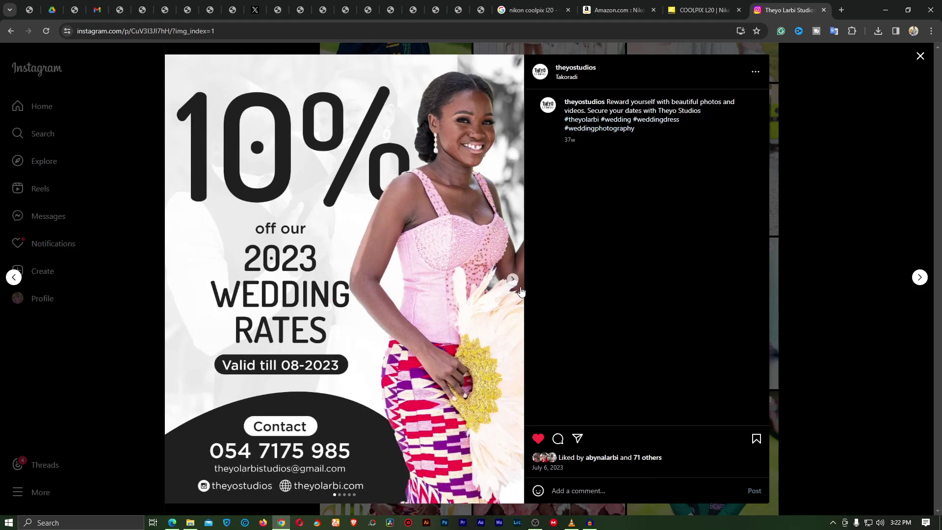